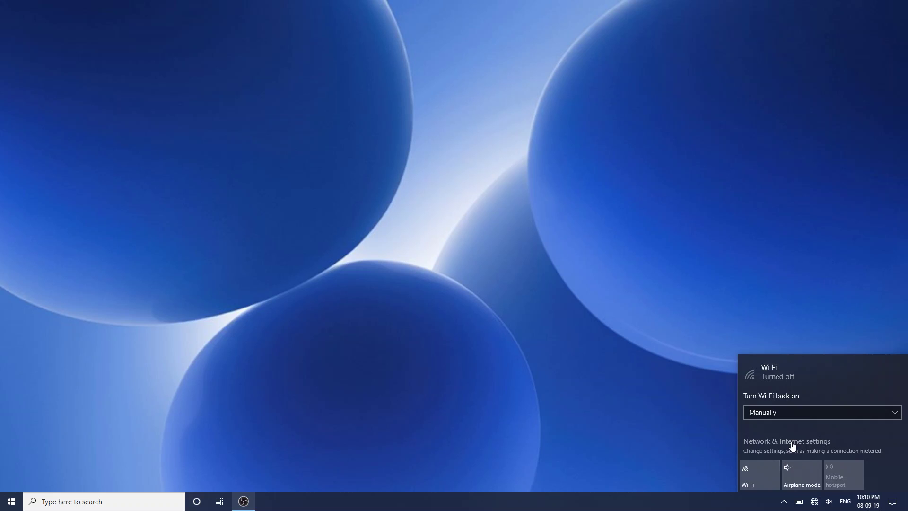
In the network settings' Ethernet page, view the advanced sharing options and the adapter list, closing all the windows at the end.
left_click(793, 442)
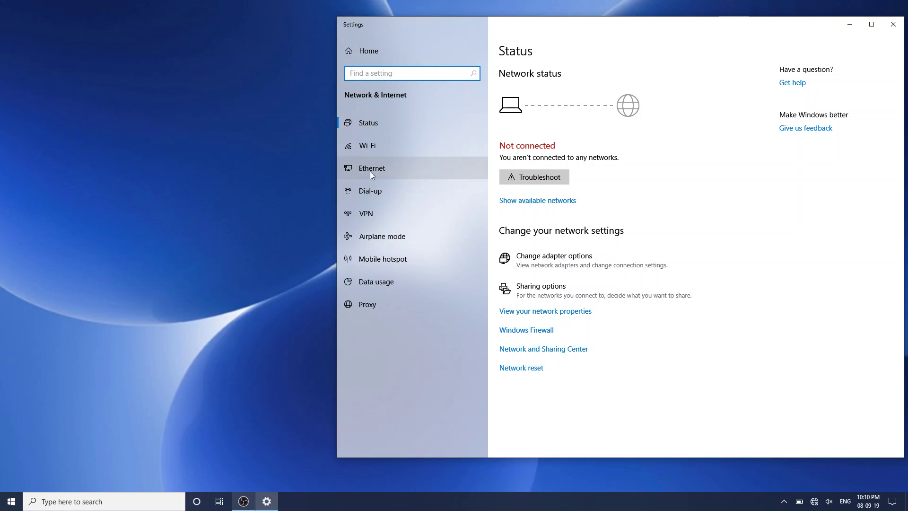
left_click(370, 171)
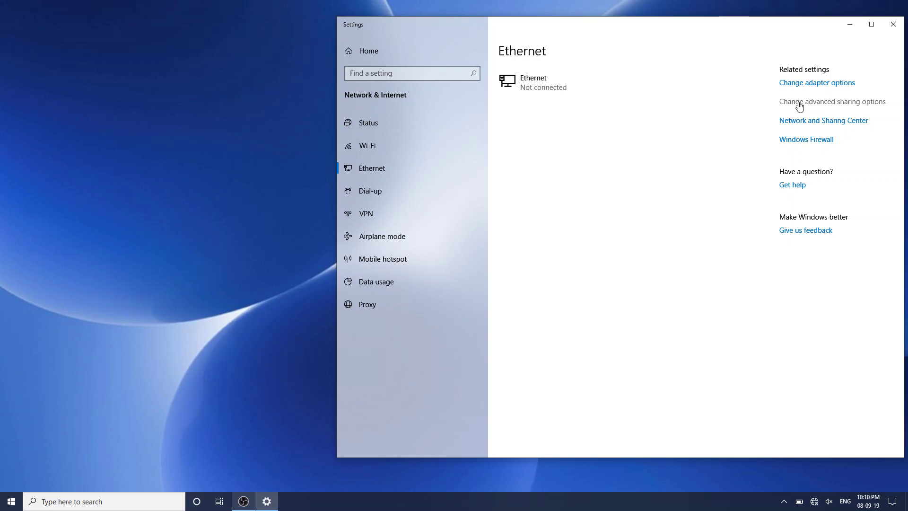
left_click(799, 106)
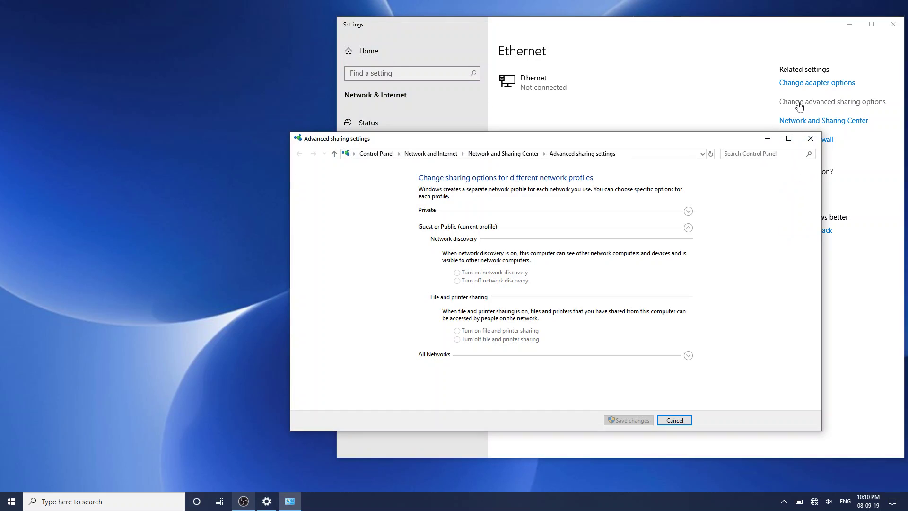
left_click(811, 139)
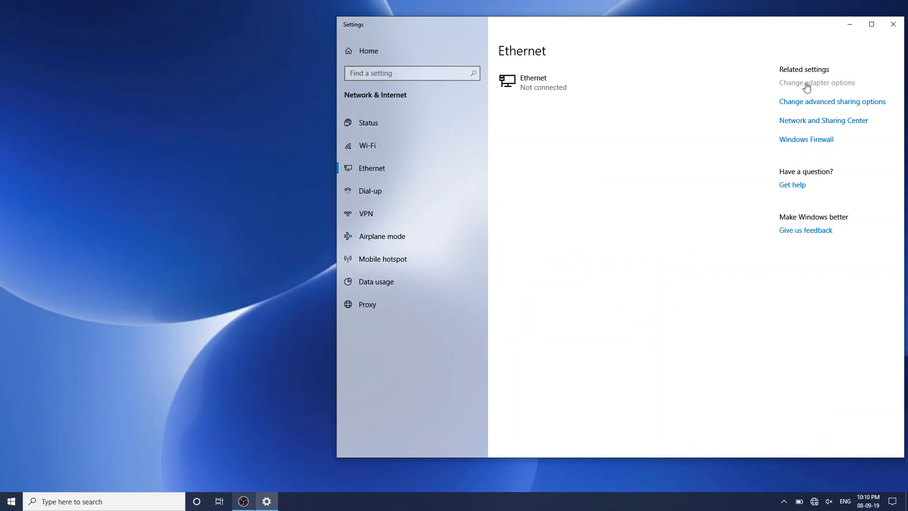
left_click(806, 87)
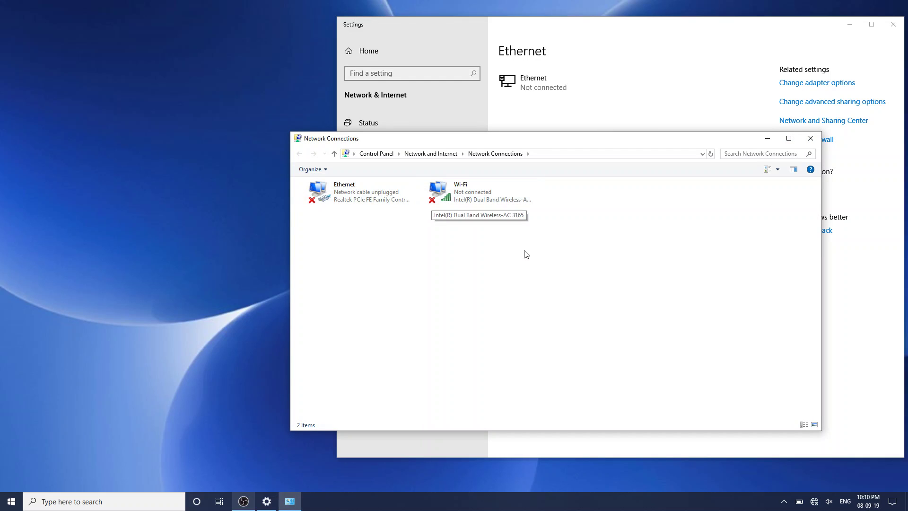
left_click(811, 139)
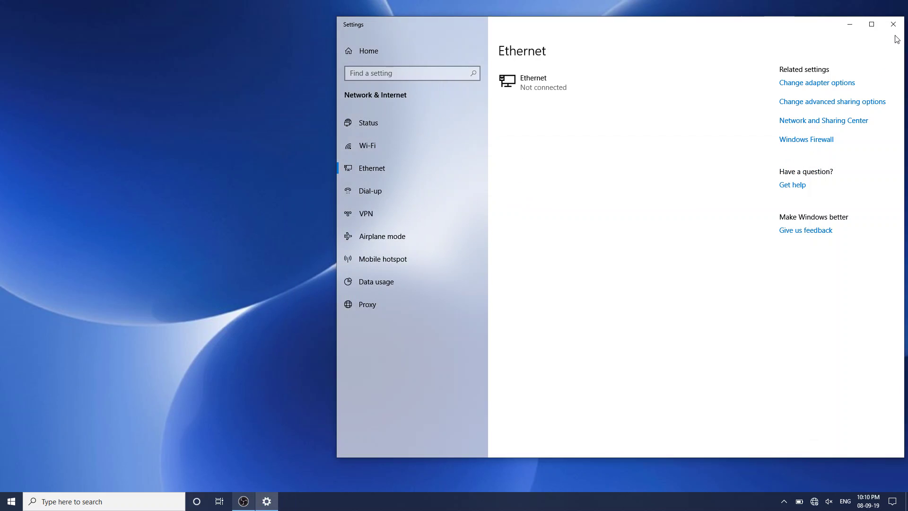
left_click(894, 25)
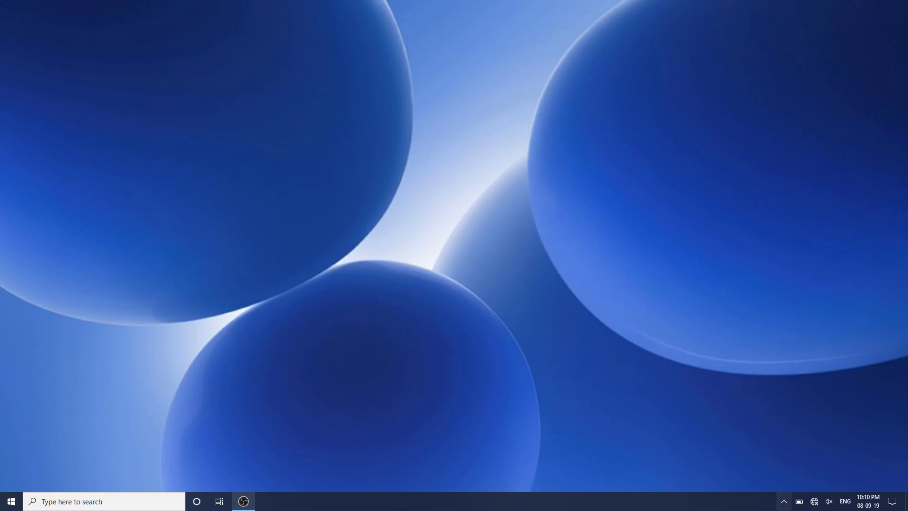
Reopen the network settings and check the connection on the Status and Ethernet pages.
left_click(814, 505)
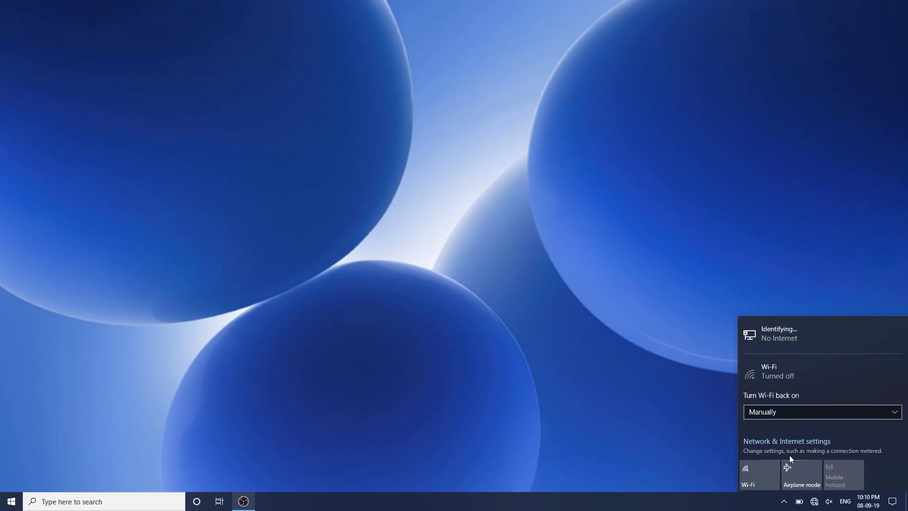
left_click(808, 448)
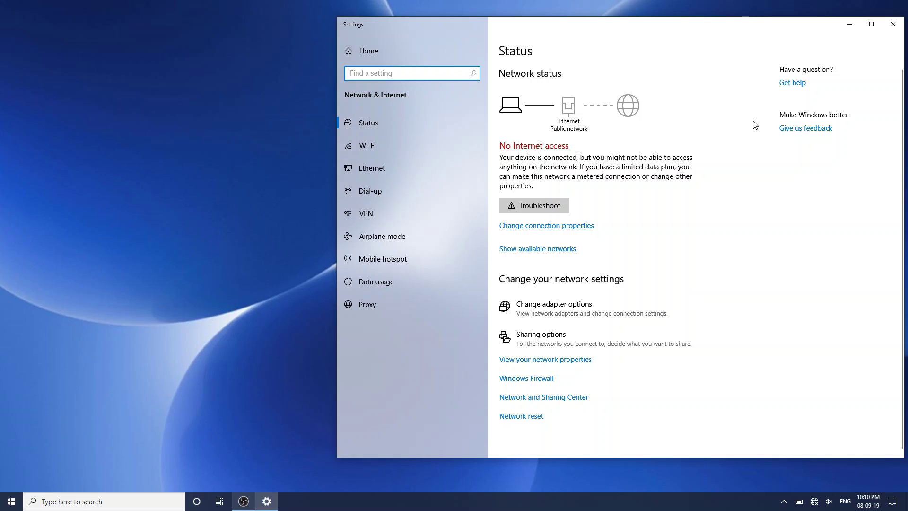
left_click(378, 163)
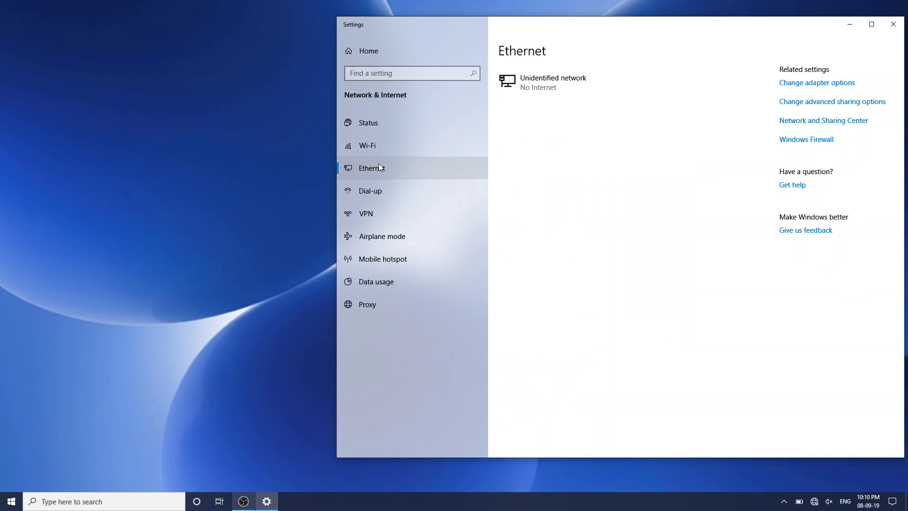
left_click(373, 124)
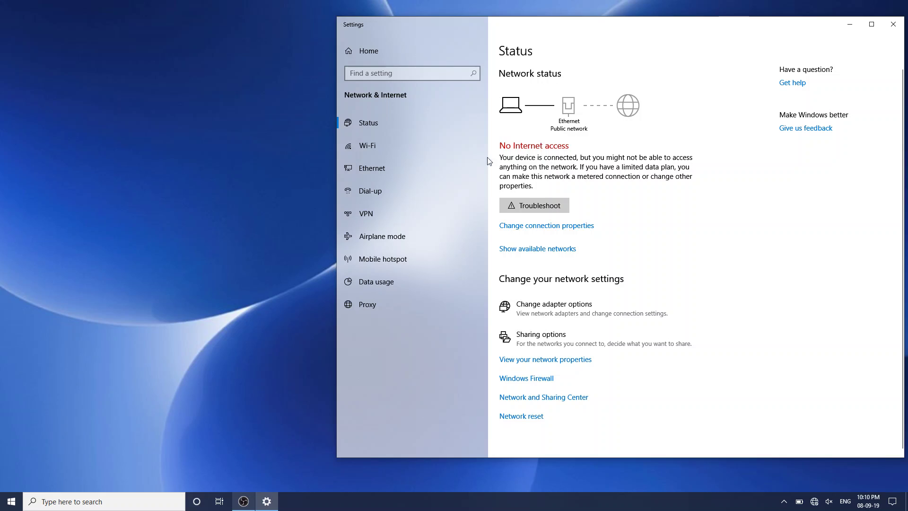
left_click(384, 169)
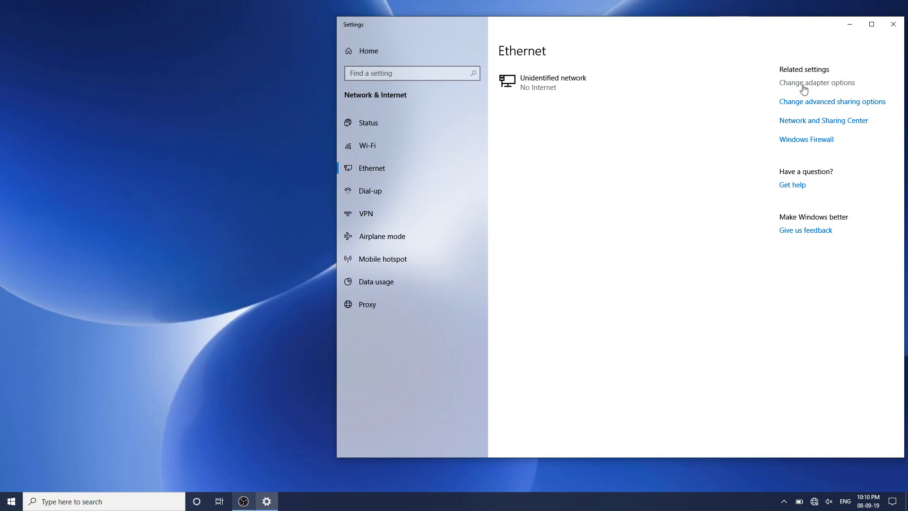
Set the Ethernet adapter's Internet Protocol Version 4 properties to obtain an IP address automatically, and minimise the network windows.
left_click(804, 89)
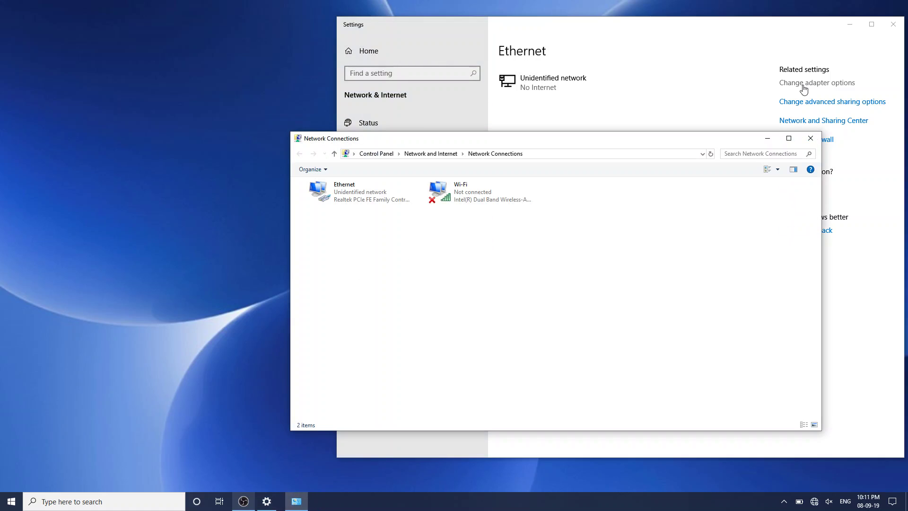
left_click(339, 194)
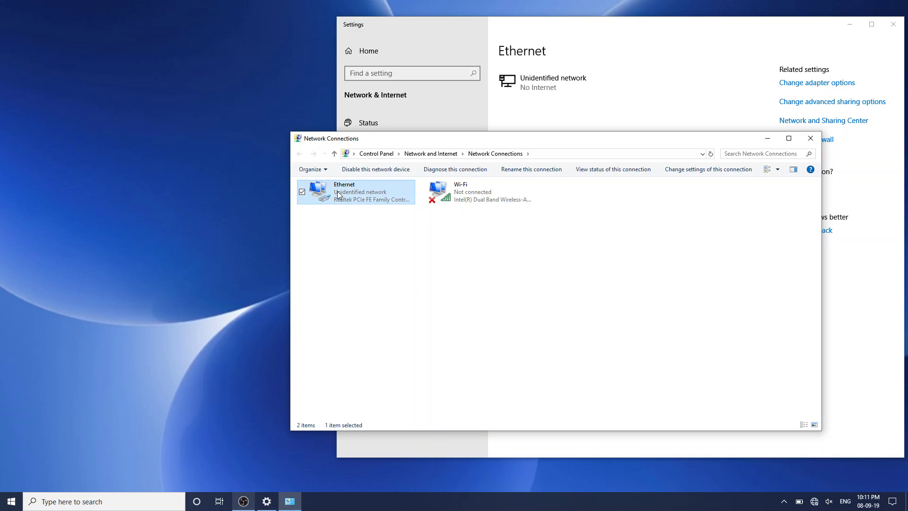
right_click(338, 192)
left_click(325, 282)
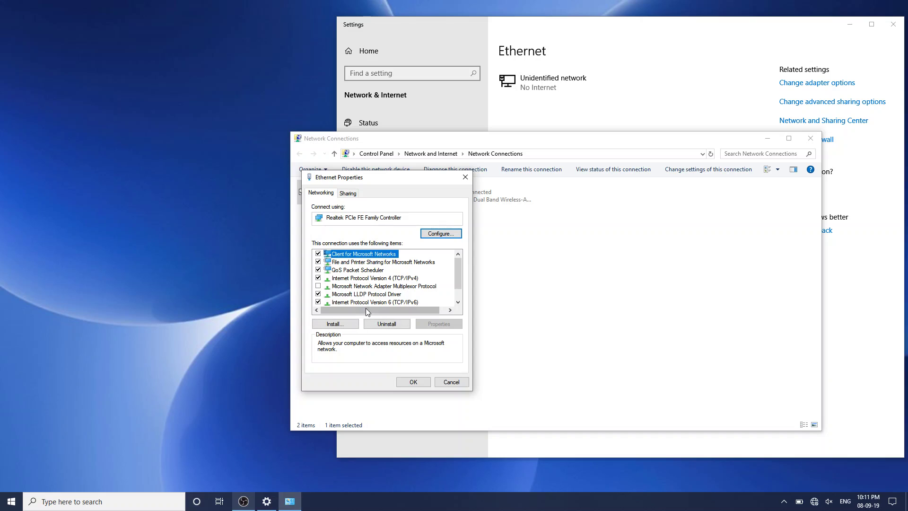
left_click(369, 278)
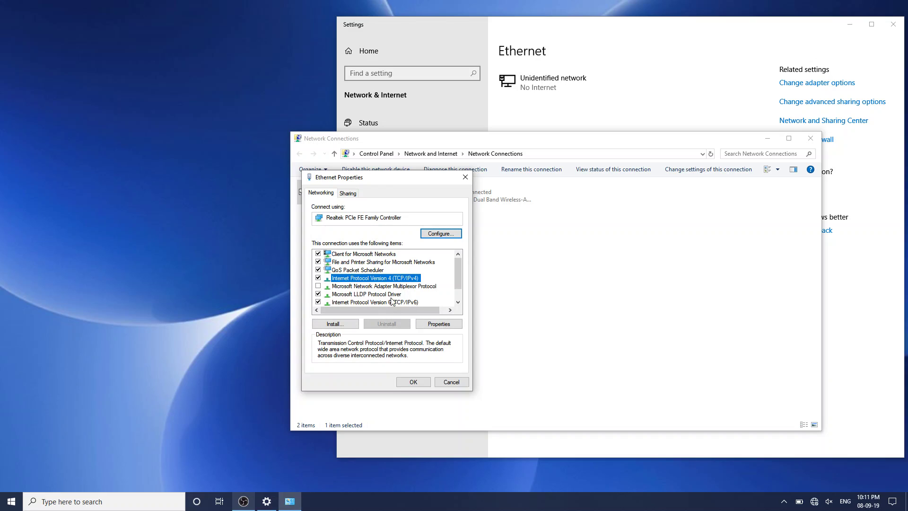
left_click(432, 326)
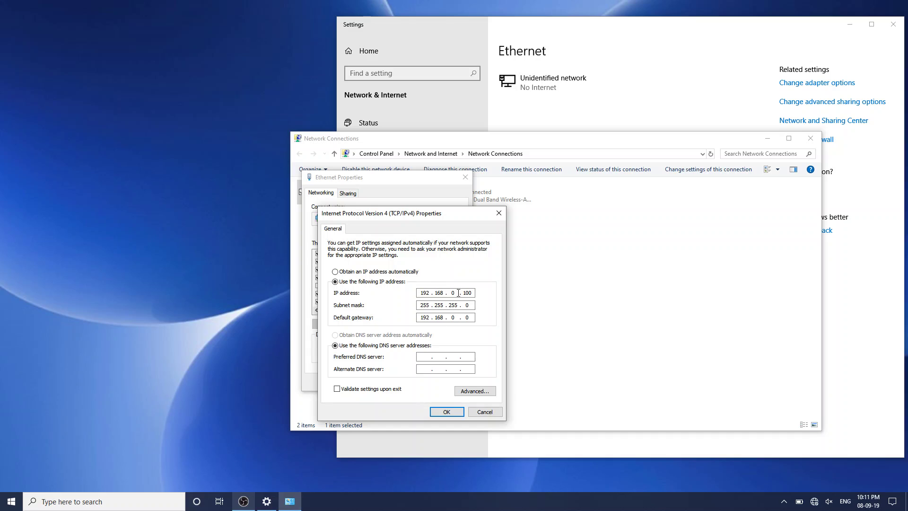
left_click(335, 271)
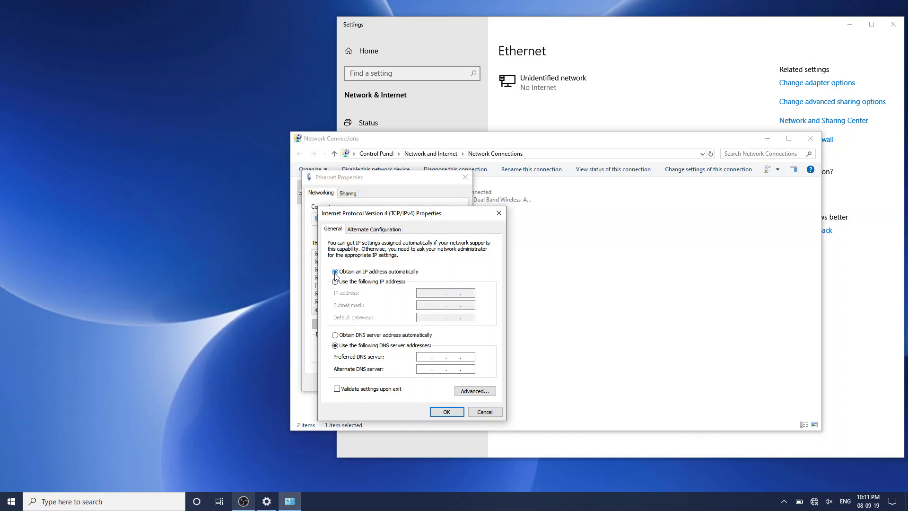
left_click(448, 411)
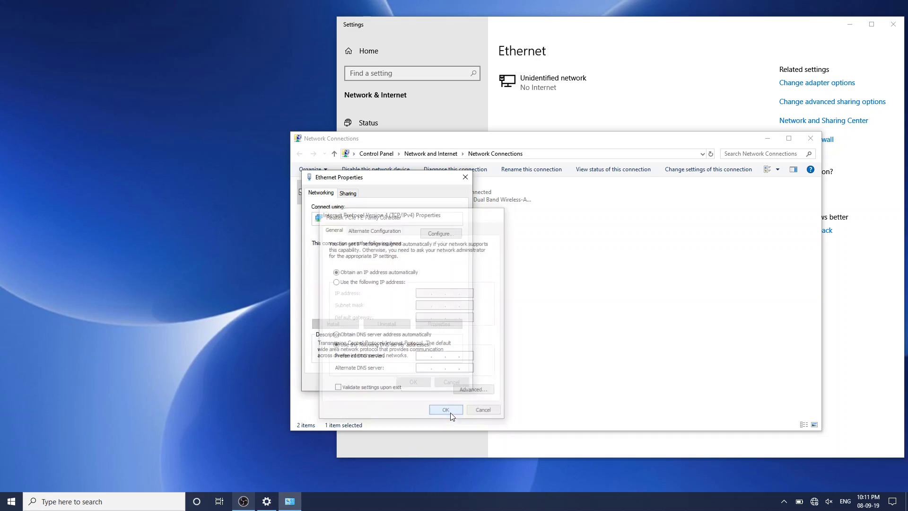
left_click(413, 382)
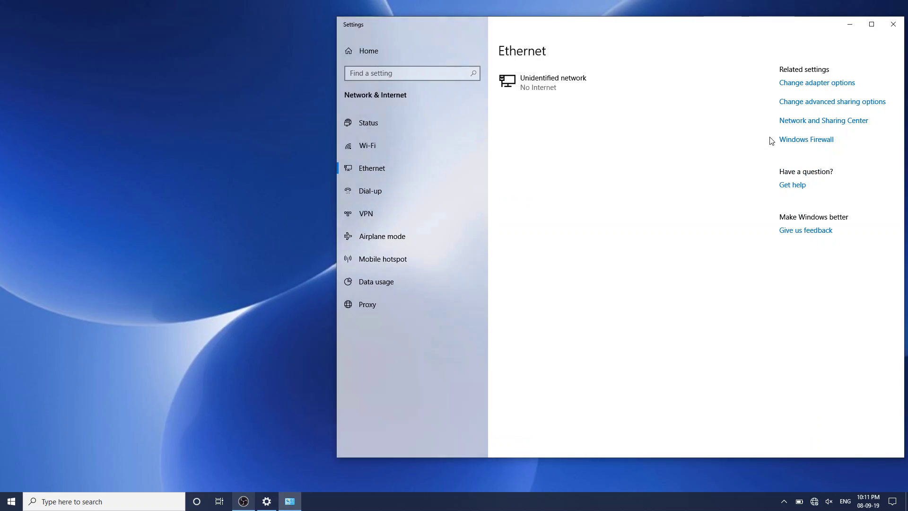
left_click(769, 139)
left_click(853, 27)
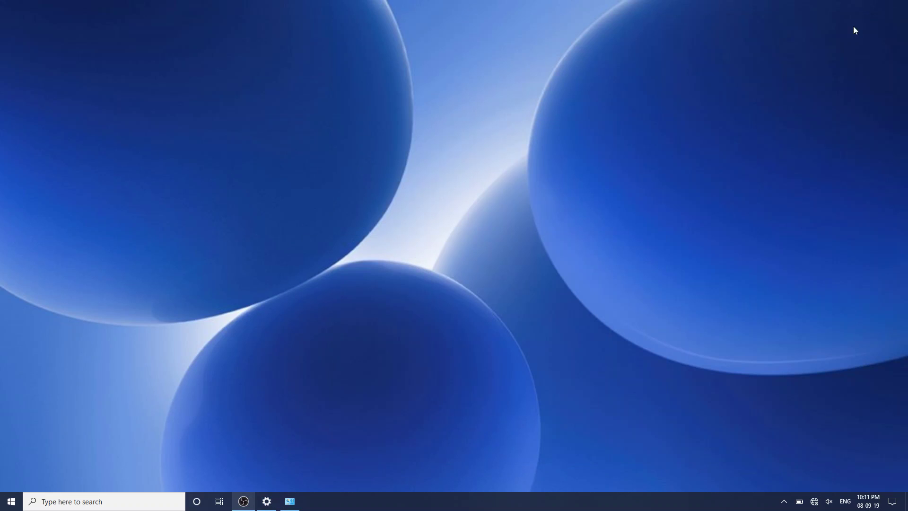
Launch LOGO!Soft Comfort V8.1 and close the empty Circuit Diagram1.
left_click(148, 502)
type("lo")
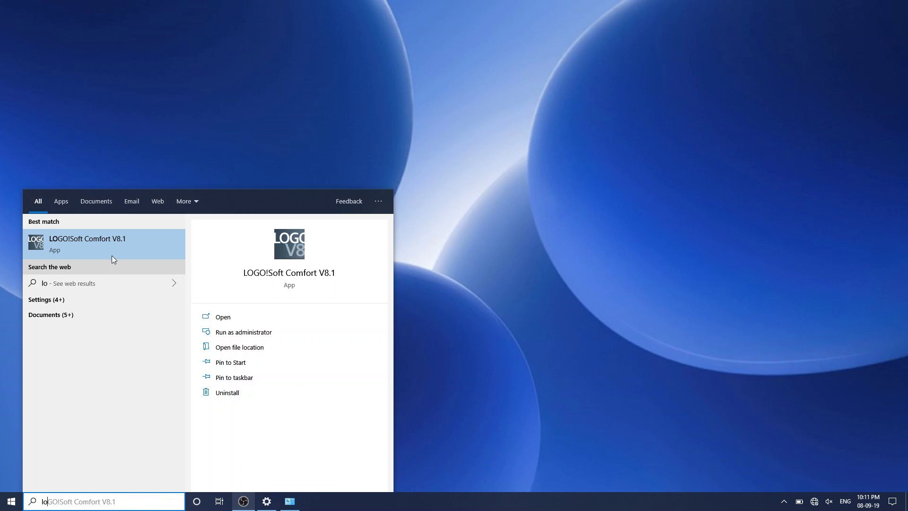
left_click(112, 241)
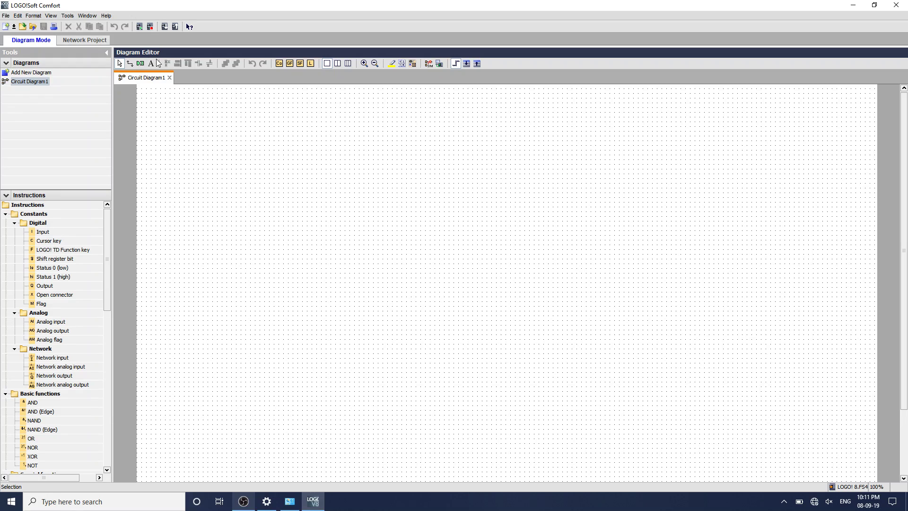
left_click(170, 77)
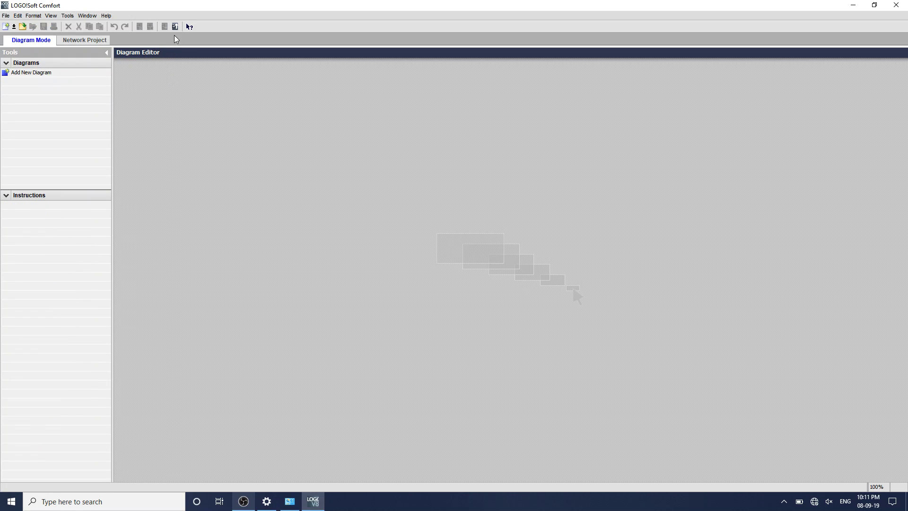
Start a LOGO! -> PC transfer, refresh the accessible LOGO! devices over Ethernet twice, and cancel the transfer.
left_click(67, 16)
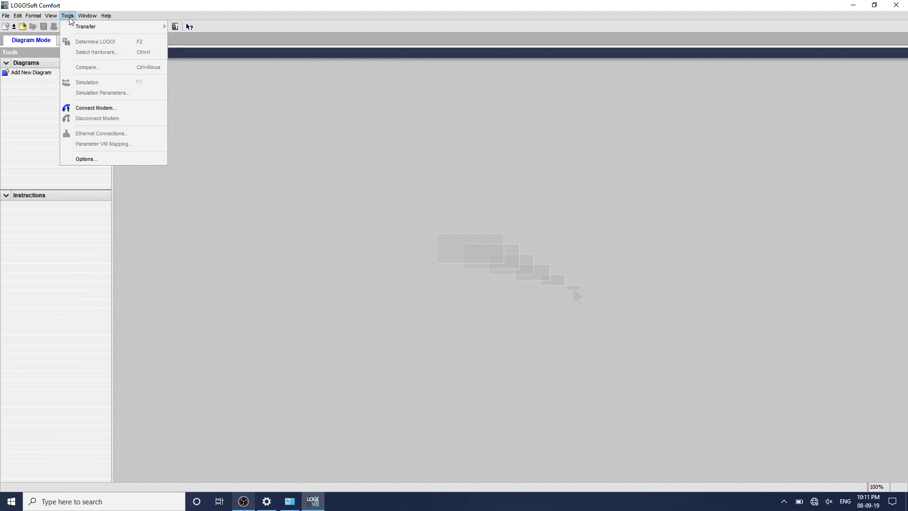
mouse_move(93, 28)
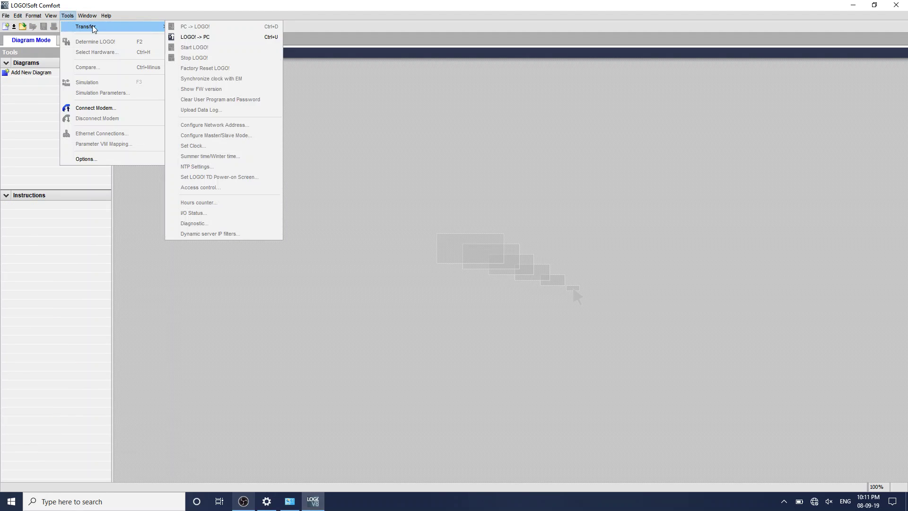
left_click(190, 37)
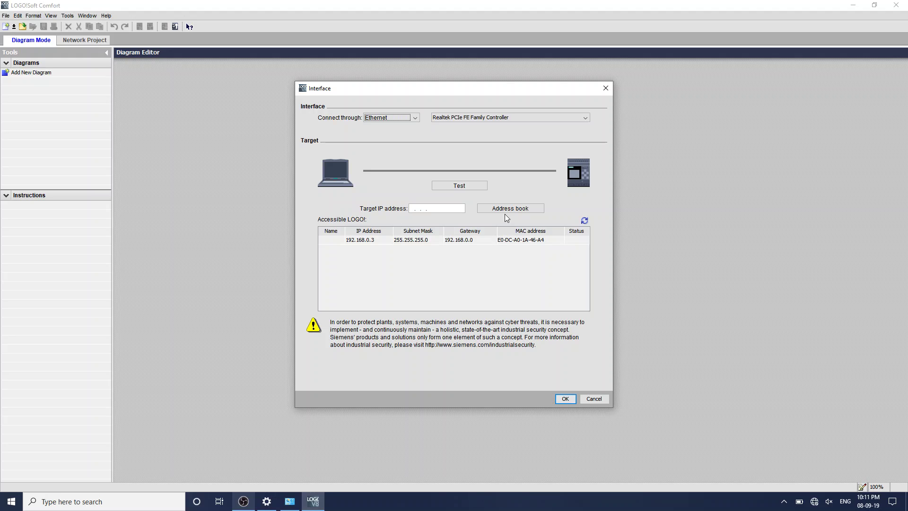
left_click(585, 221)
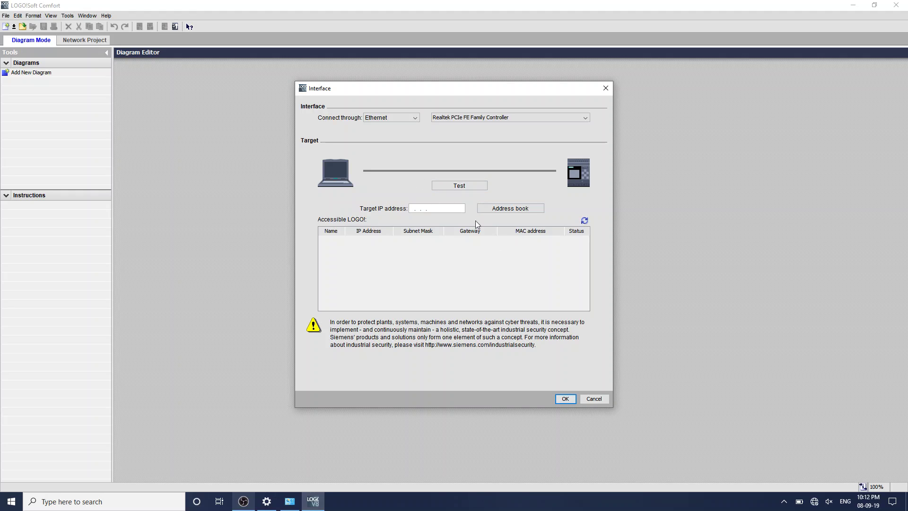
left_click(585, 222)
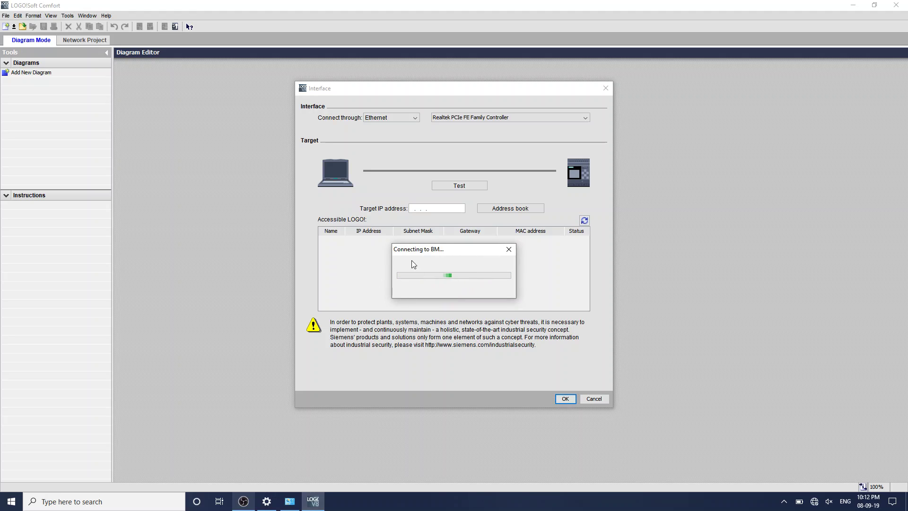
left_click(593, 400)
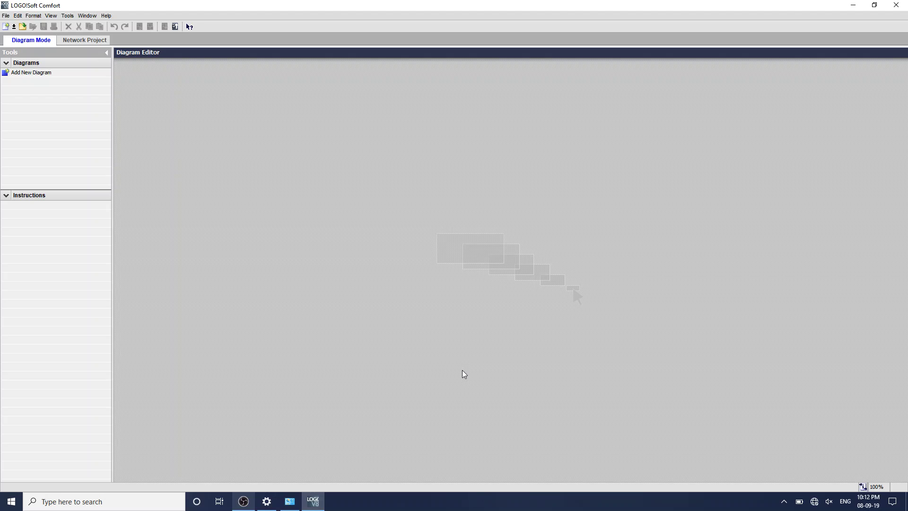
Open the Command Prompt, run ipconfig to examine the Ethernet adapter's addresses, and make the window taller.
key("super+r")
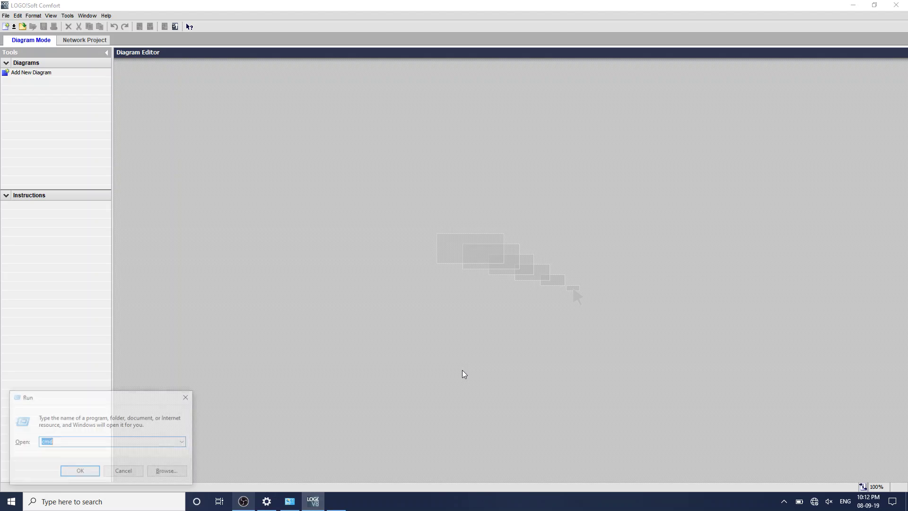
key("Return")
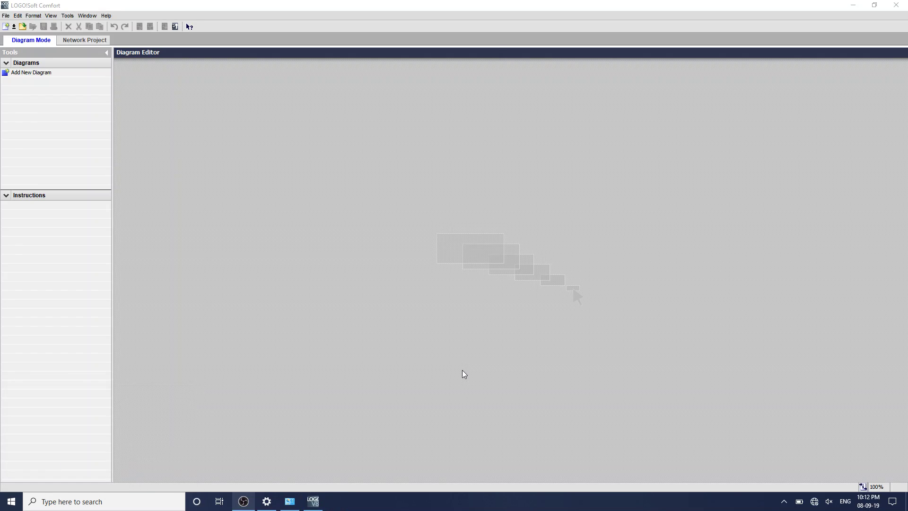
type("ipconfig")
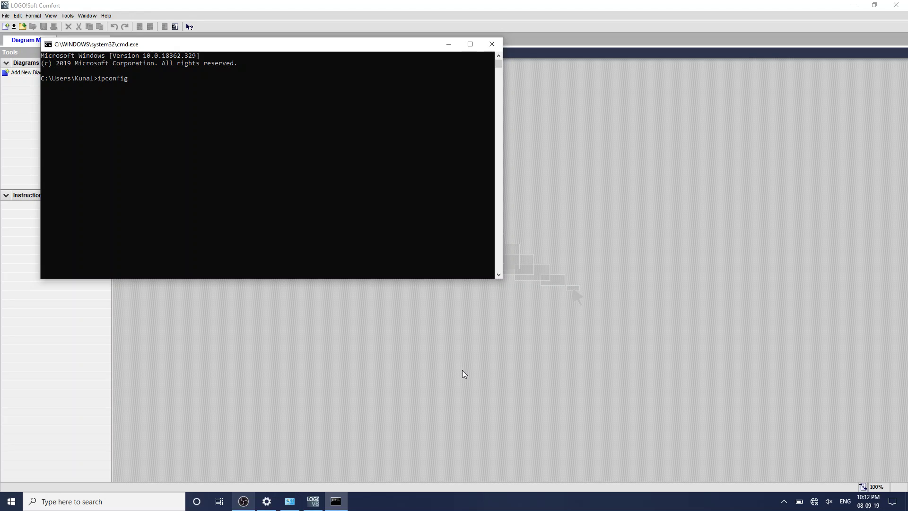
key("Return")
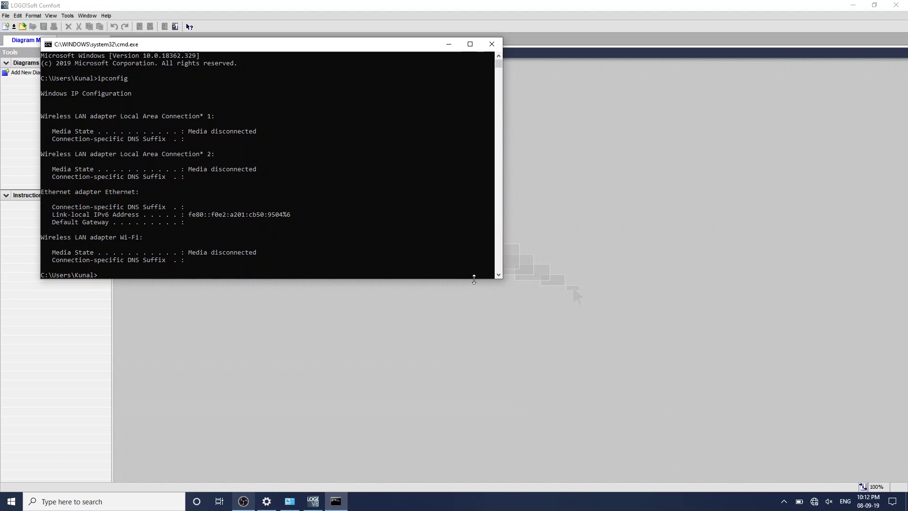
left_click_drag(474, 281, 477, 336)
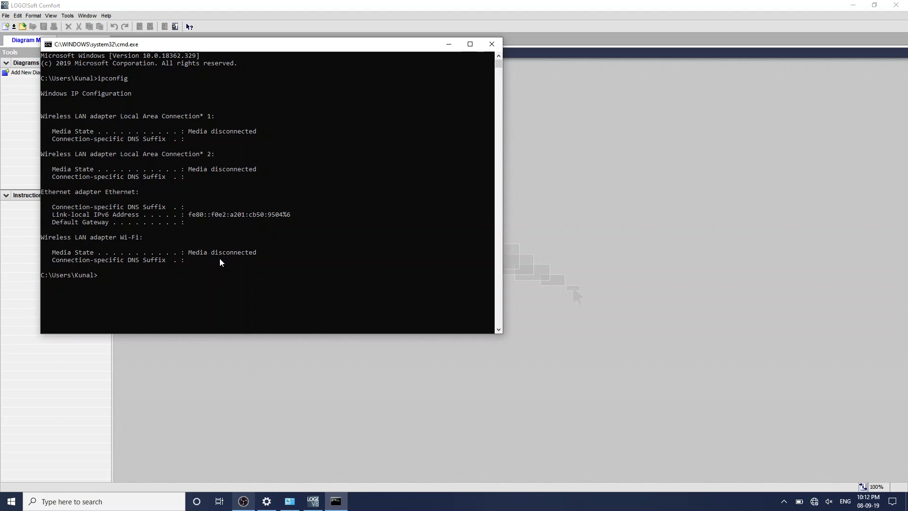
Exit the Command Prompt and open the Ethernet adapter's Internet Protocol Version 4 properties from the Network Connections window.
type("exit")
key("Return")
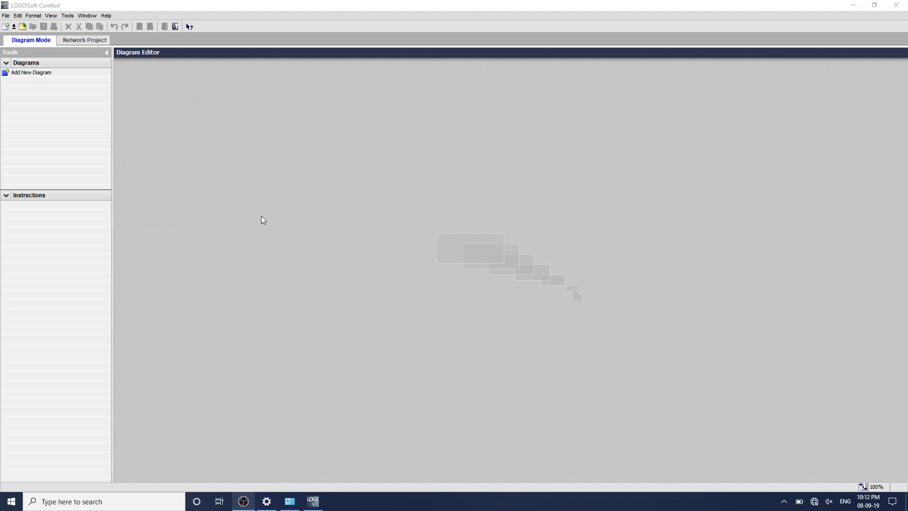
left_click(290, 501)
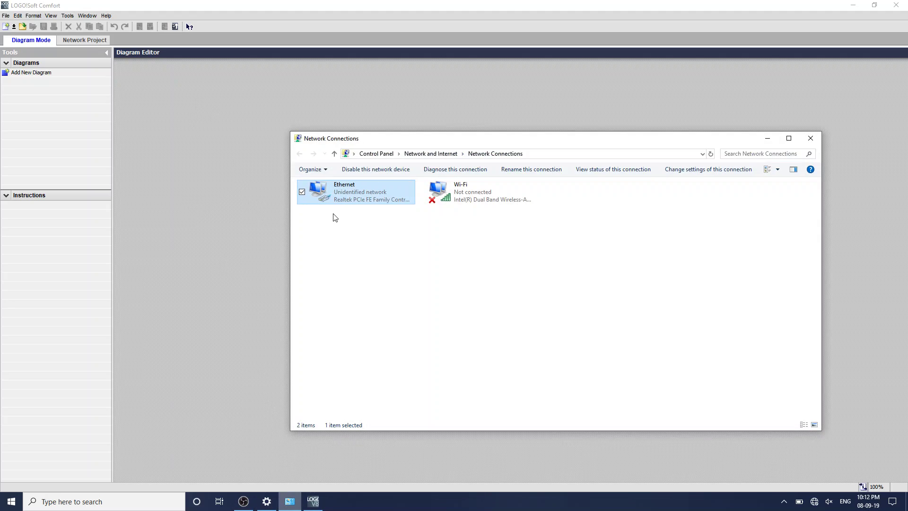
right_click(350, 192)
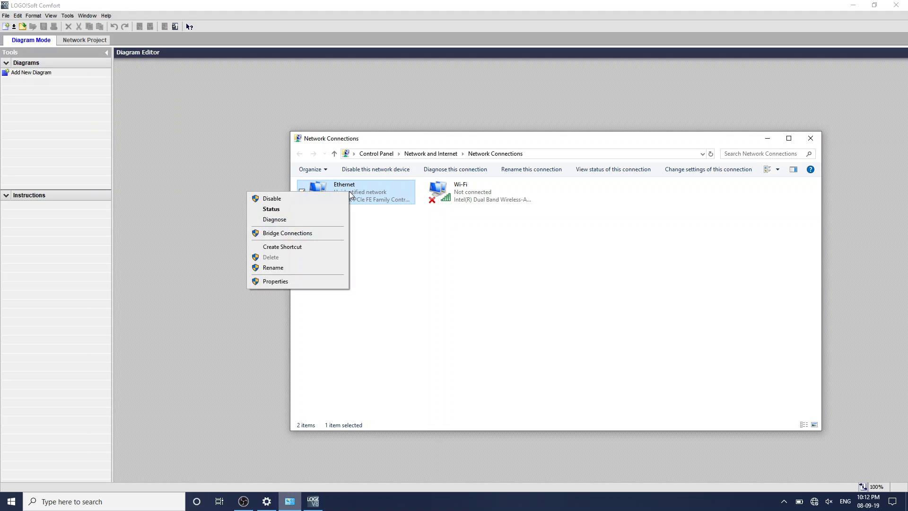
left_click(310, 282)
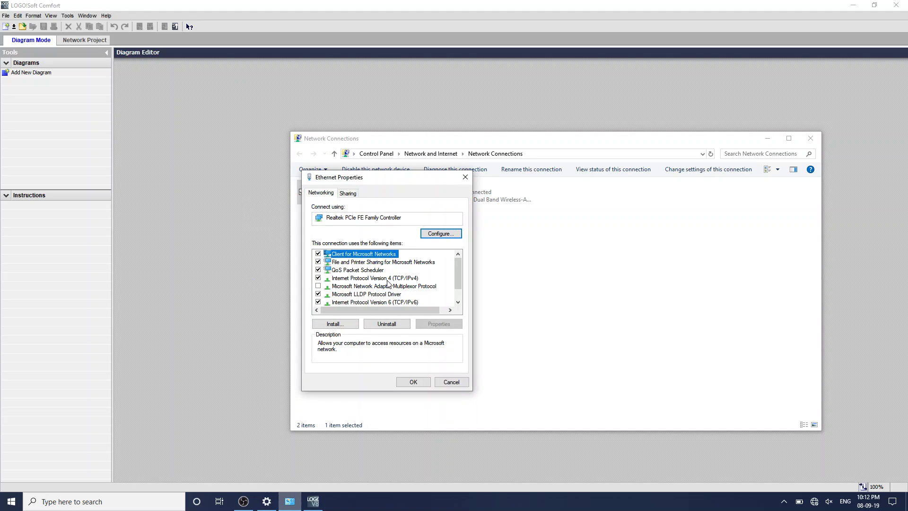
left_click(388, 278)
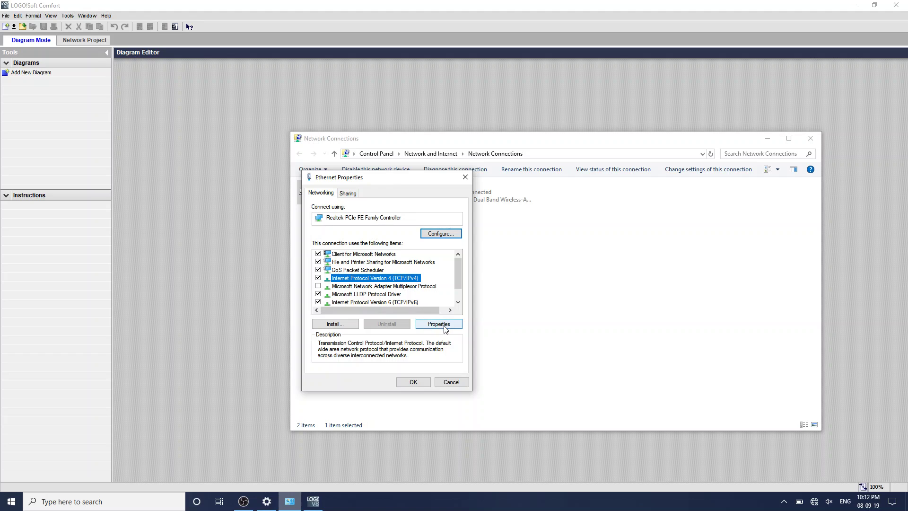
left_click(445, 325)
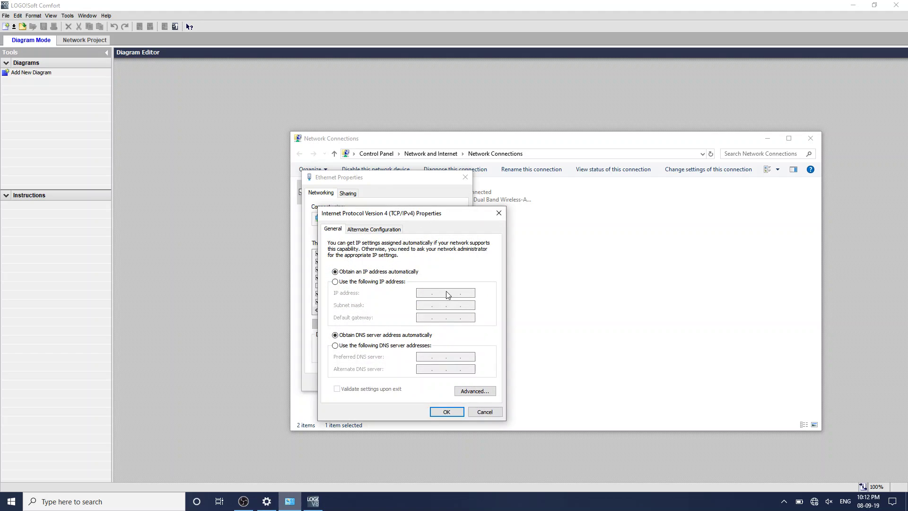
Assign static IP address 192.168.0.100, subnet mask 255.255.255.0 and default gateway 192.168.0.0, apply the adapter settings, and minimise Network Connections.
left_click(364, 282)
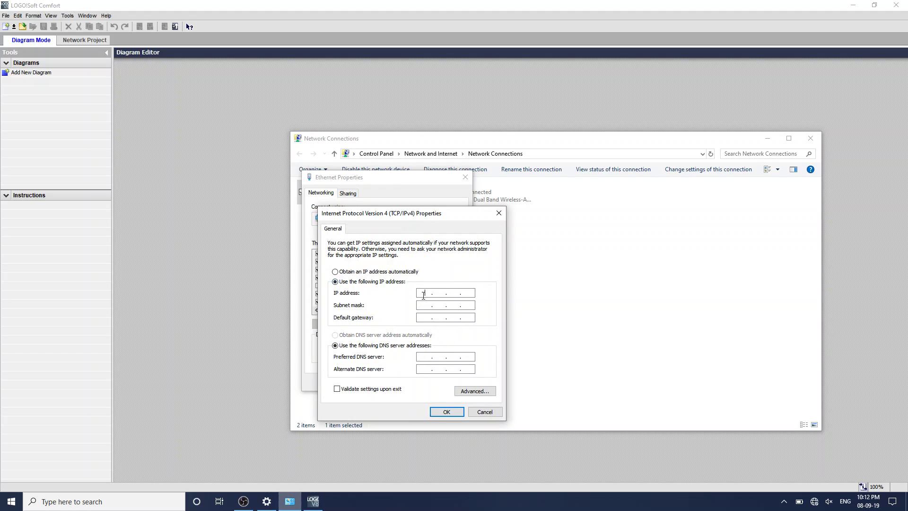
type("1921.100")
left_click(424, 306)
type("192 . 168 . 000 . 000")
left_click(445, 412)
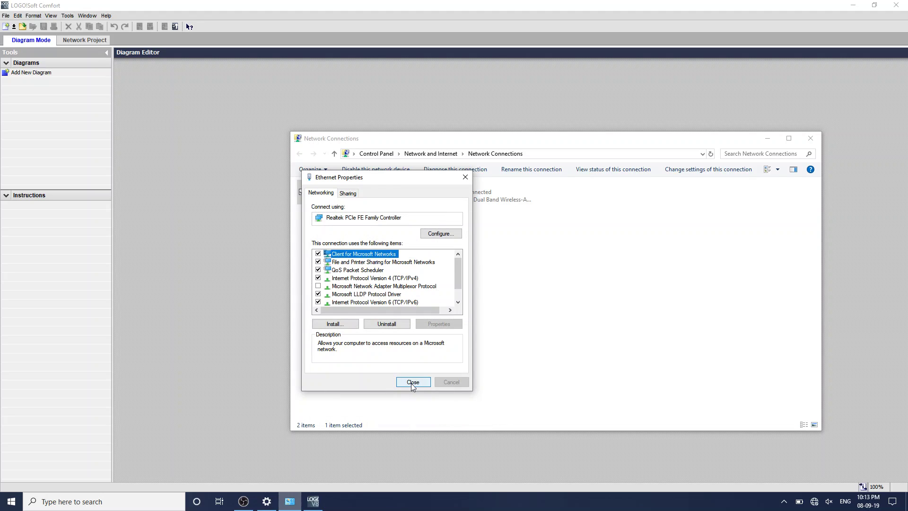
left_click(412, 382)
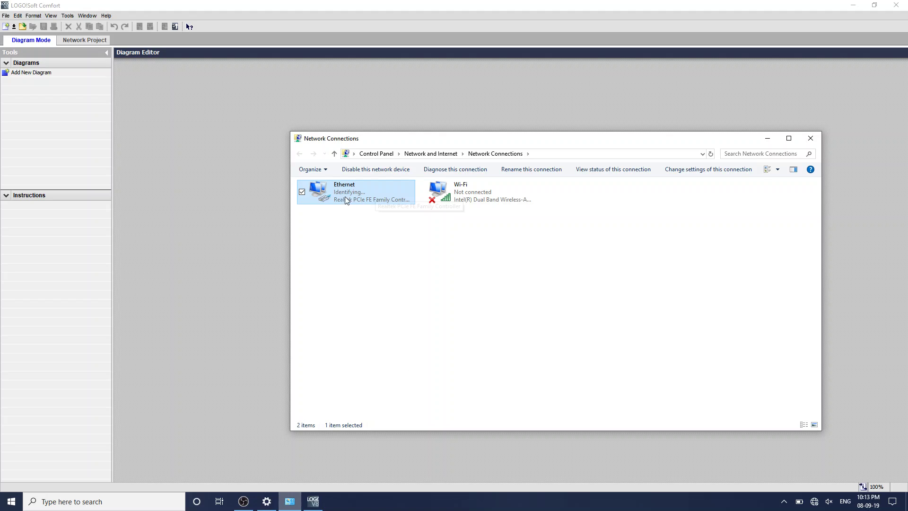
left_click(767, 139)
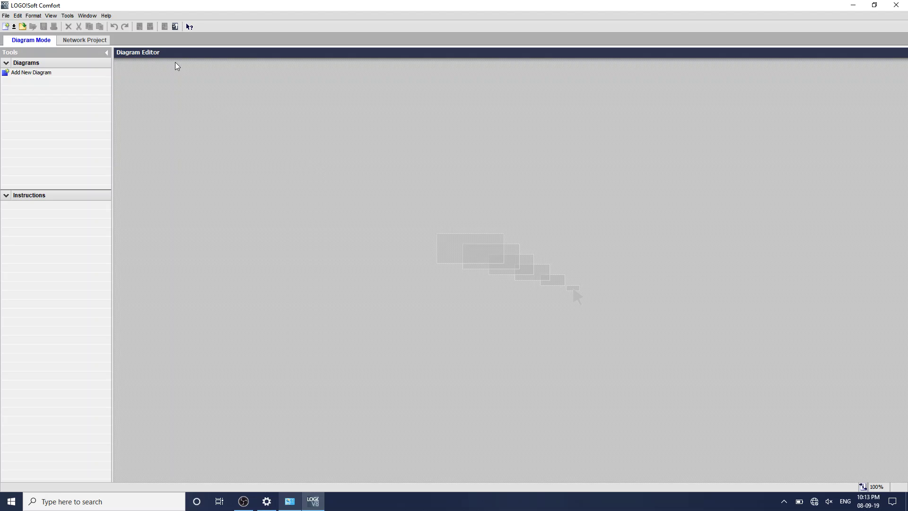
Start a LOGO! -> PC transfer, refresh the accessible devices, test the connection to the LOGO! at 192.168.0.3, and cancel the transfer.
left_click(175, 27)
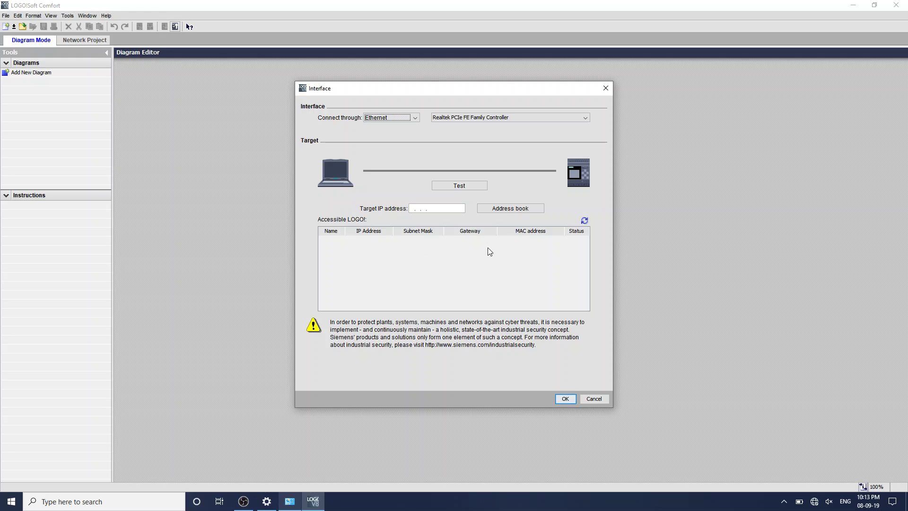
left_click(584, 221)
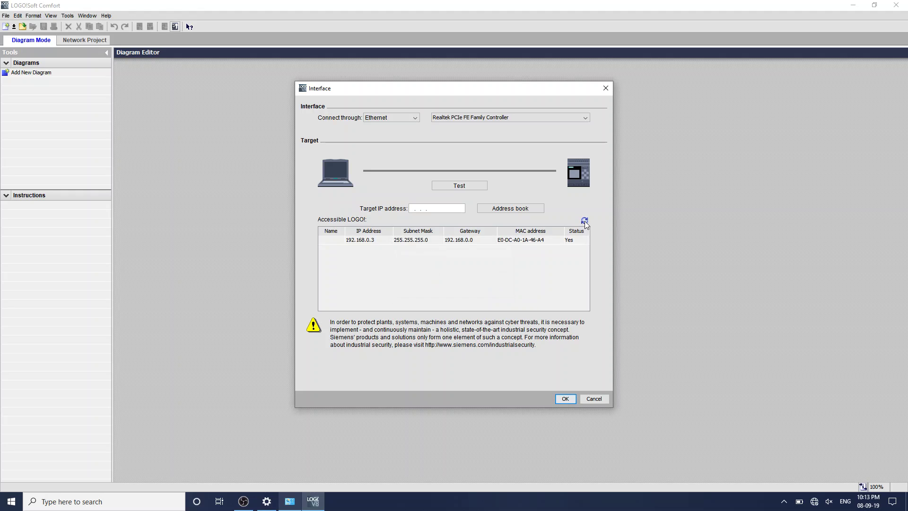
left_click(370, 243)
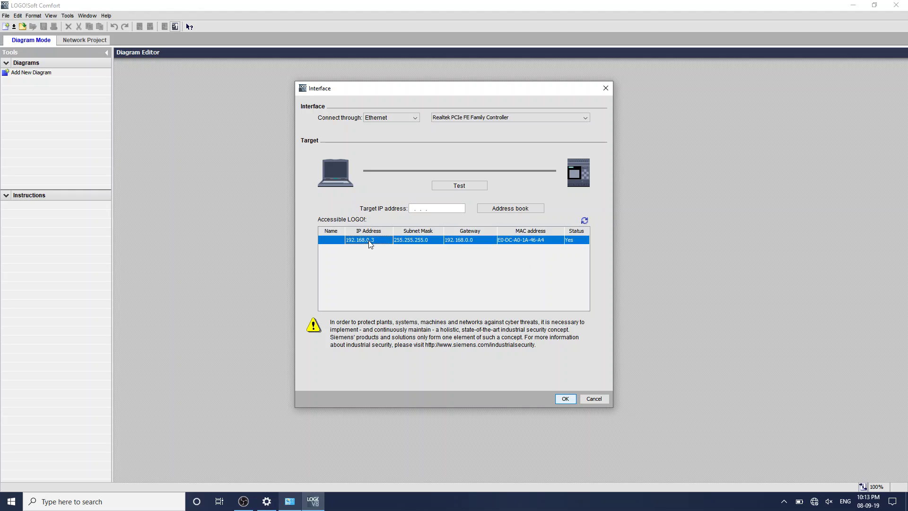
left_click(455, 186)
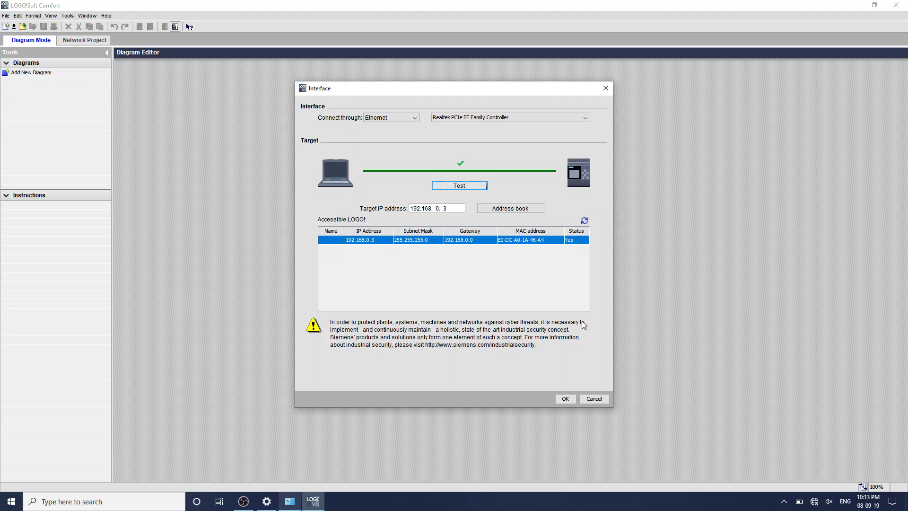
left_click(595, 399)
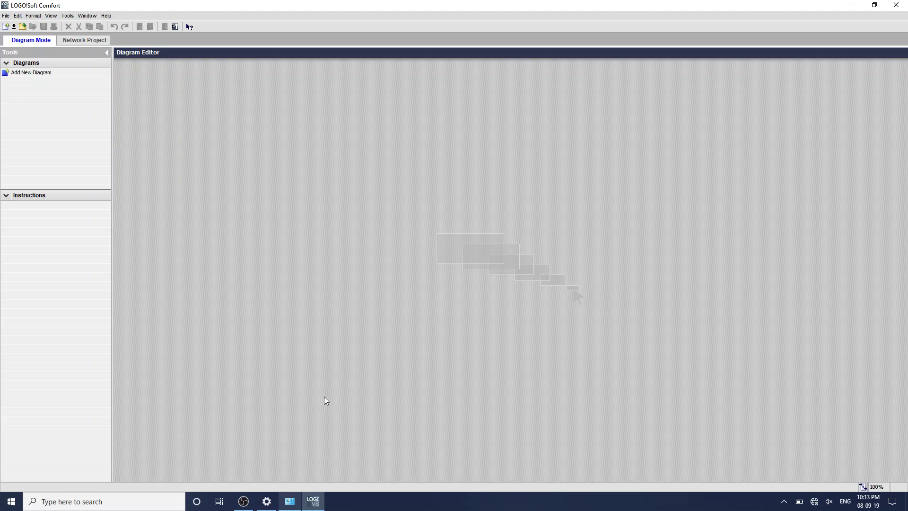
Run ipconfig in a new Command Prompt, enlarge the window to examine the Ethernet adapter's IPv4 settings, and exit it.
key("super+r")
key("Return")
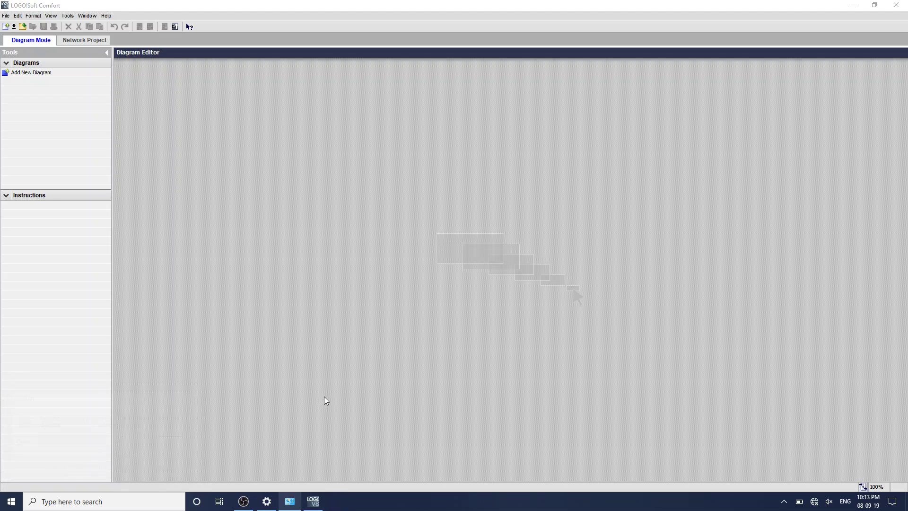
type("ip")
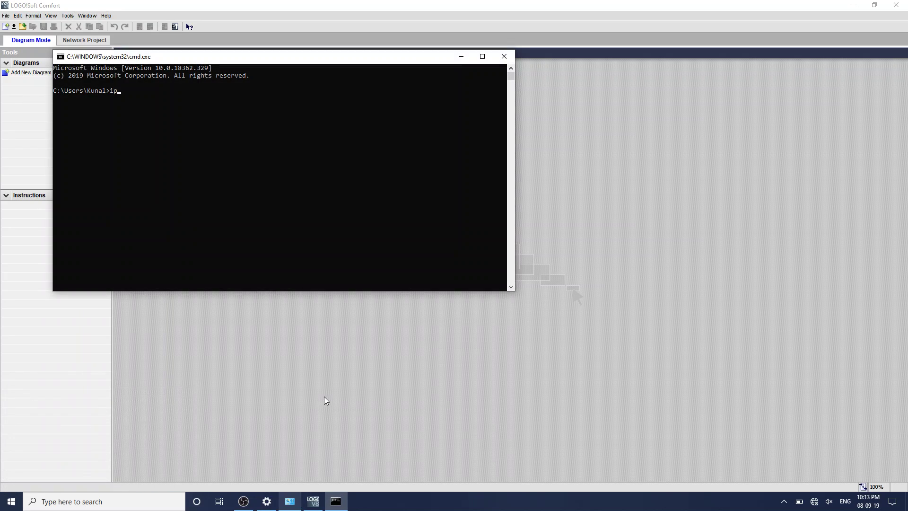
type("config")
key("Return")
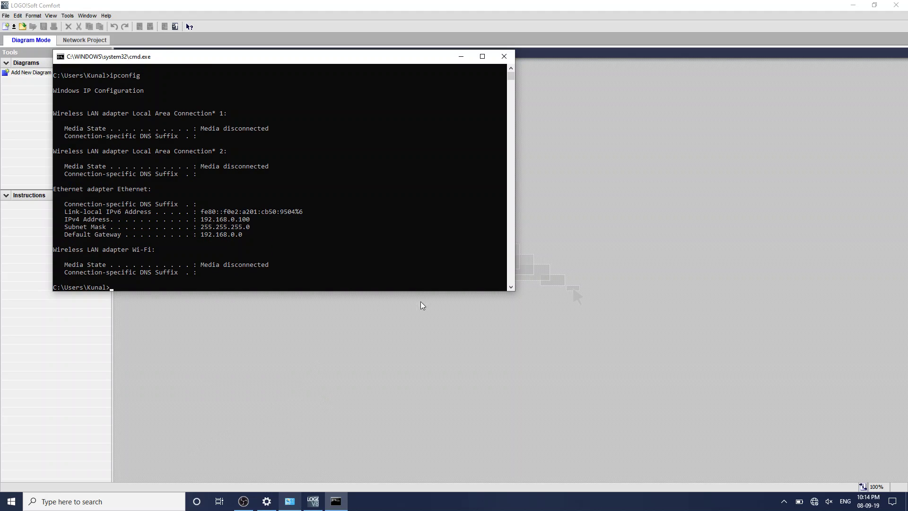
left_click_drag(392, 292, 391, 349)
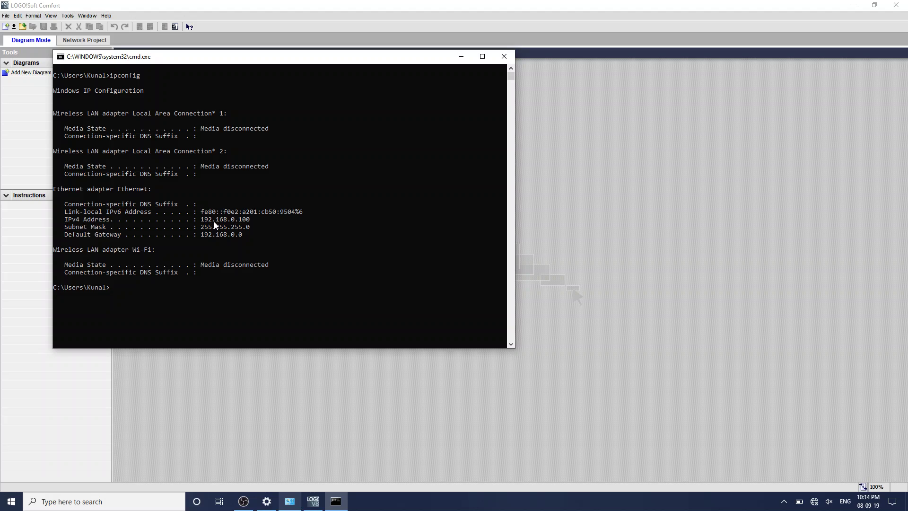
type("exit")
key("Return")
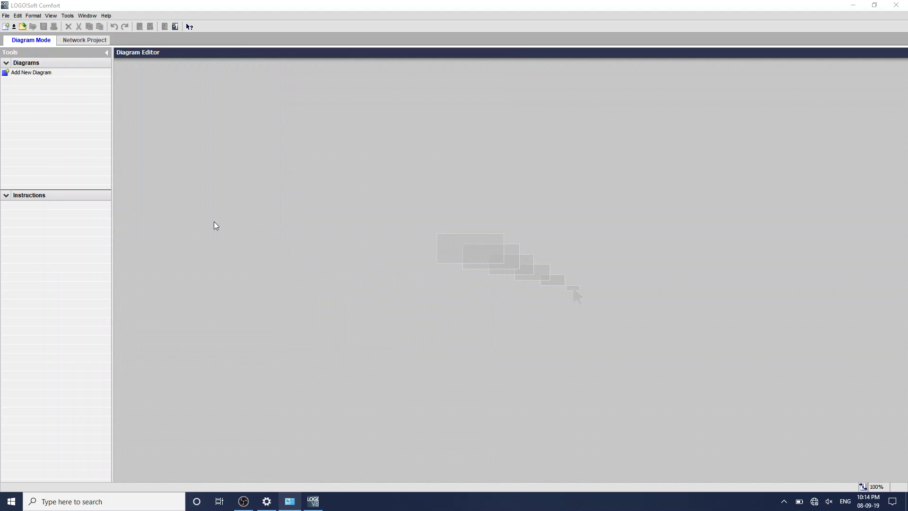
Set the Ethernet adapter's Internet Protocol Version 4 back to obtaining an IP address automatically, and minimise Network Connections.
left_click(293, 505)
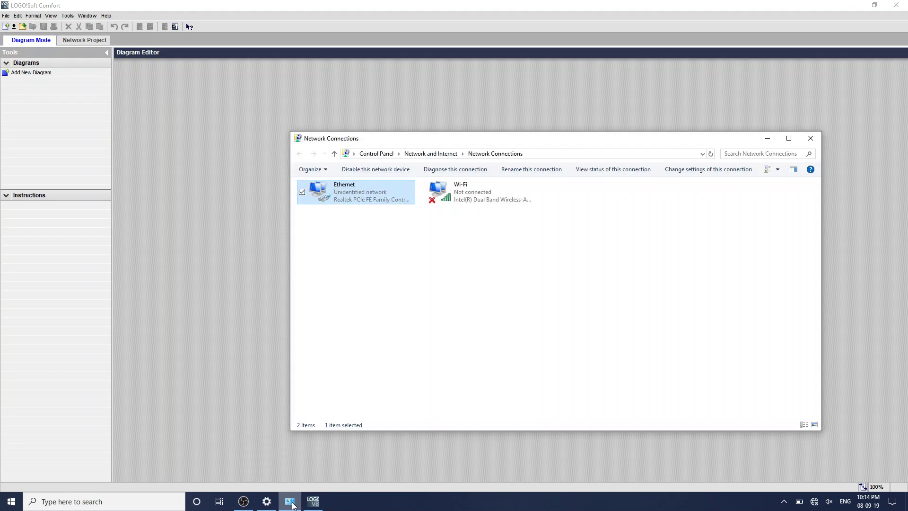
right_click(344, 192)
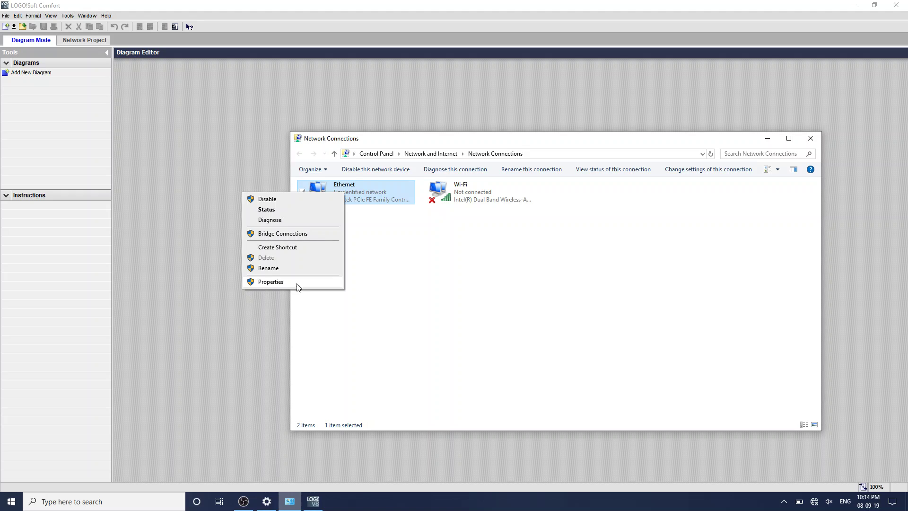
left_click(274, 285)
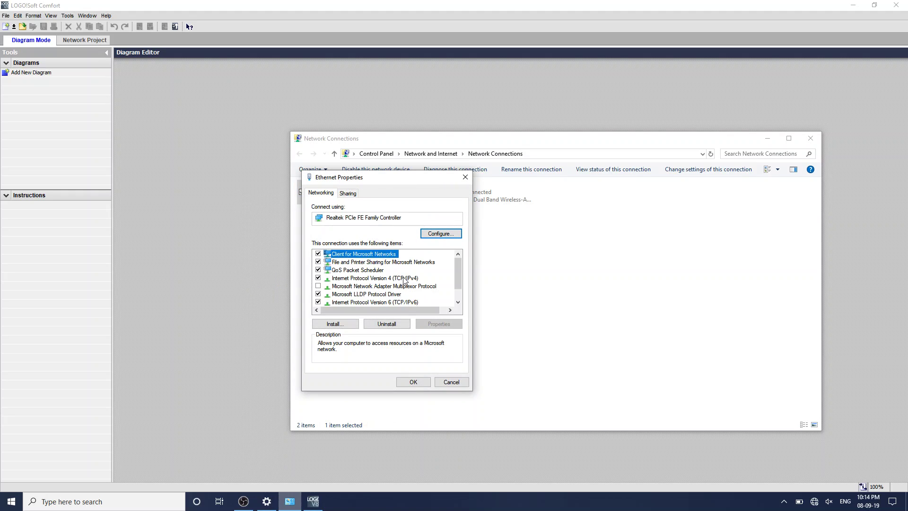
left_click(406, 279)
left_click(436, 325)
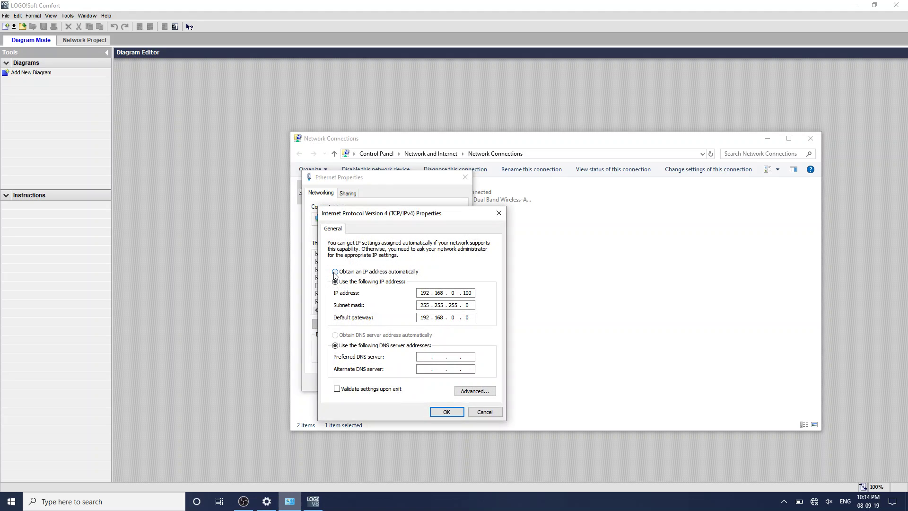
left_click(335, 273)
left_click(445, 412)
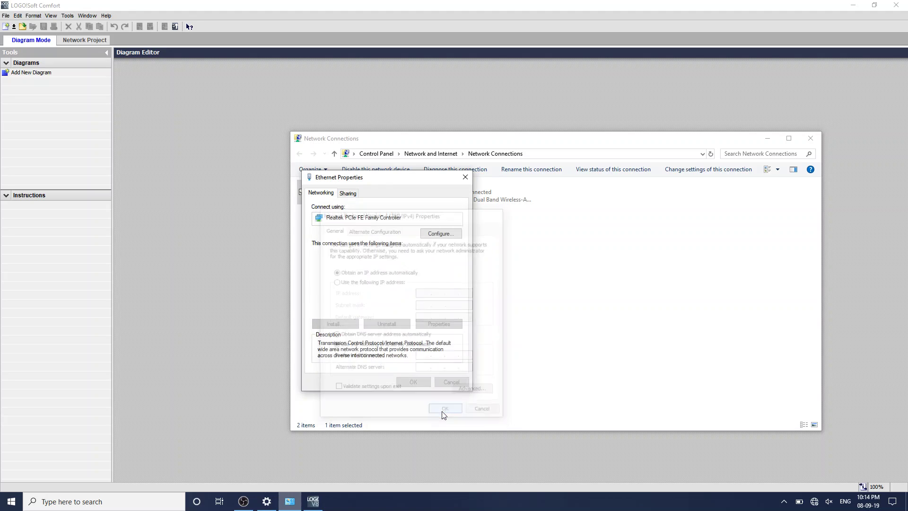
left_click(416, 383)
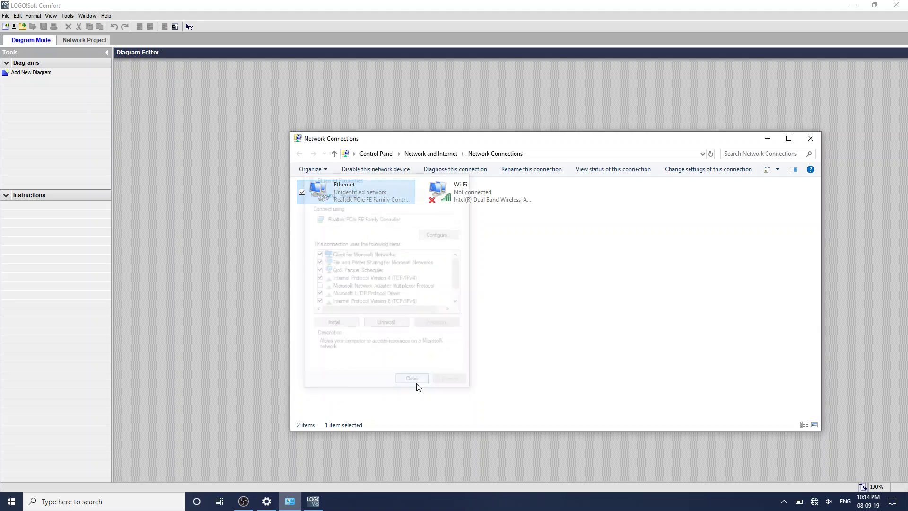
left_click(768, 139)
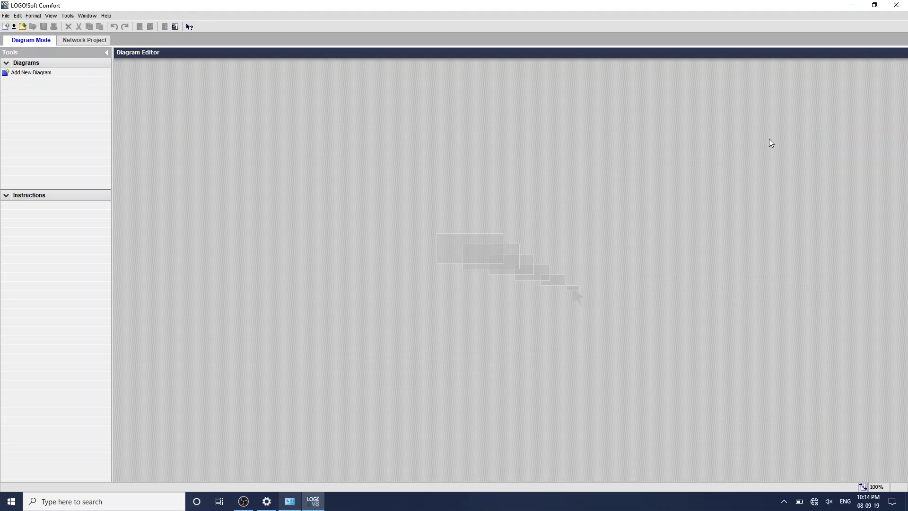
Start a LOGO! -> PC transfer again, refresh the list of accessible LOGO! devices twice, and cancel the transfer.
left_click(176, 27)
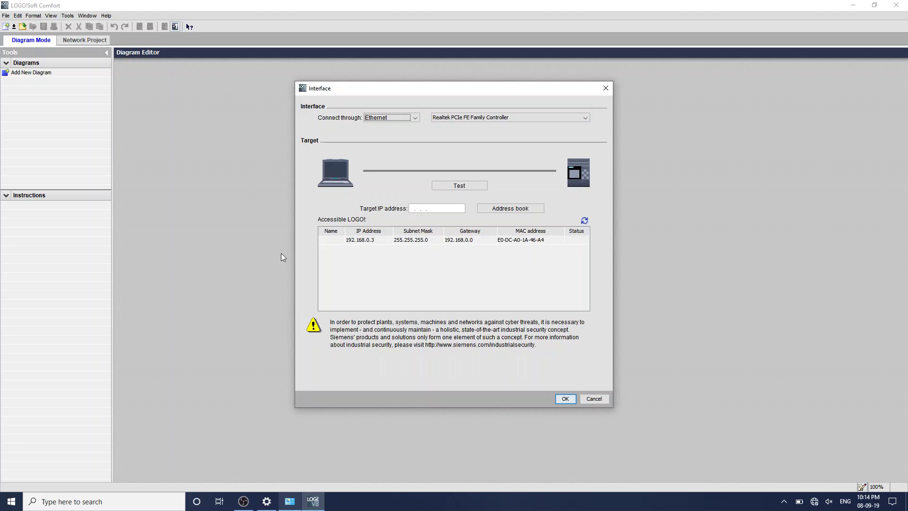
left_click(584, 220)
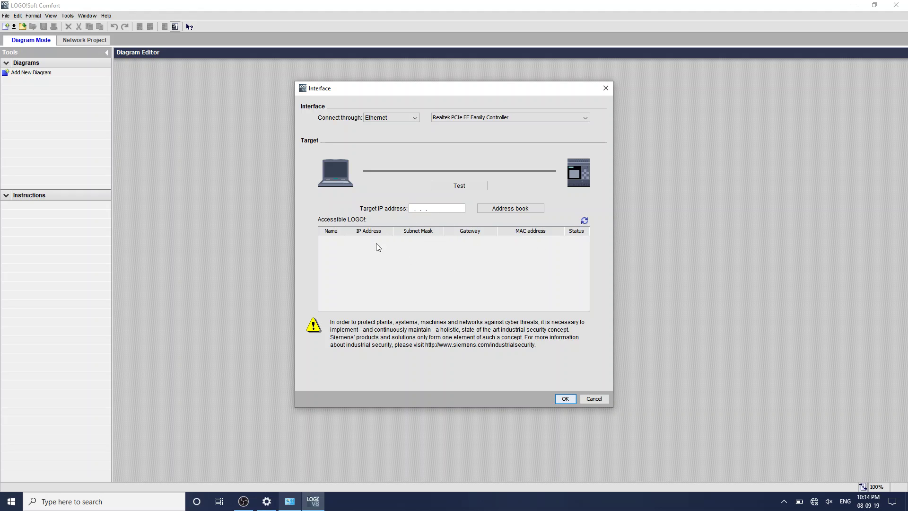
left_click(584, 221)
left_click(594, 400)
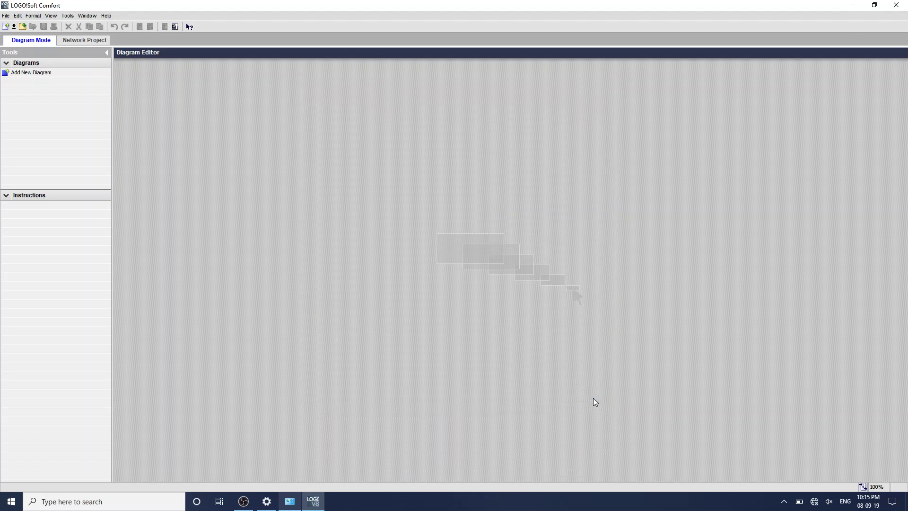
Run ipconfig in a new Command Prompt to examine the Ethernet adapter's addresses under automatic addressing, and exit it.
key("super+r")
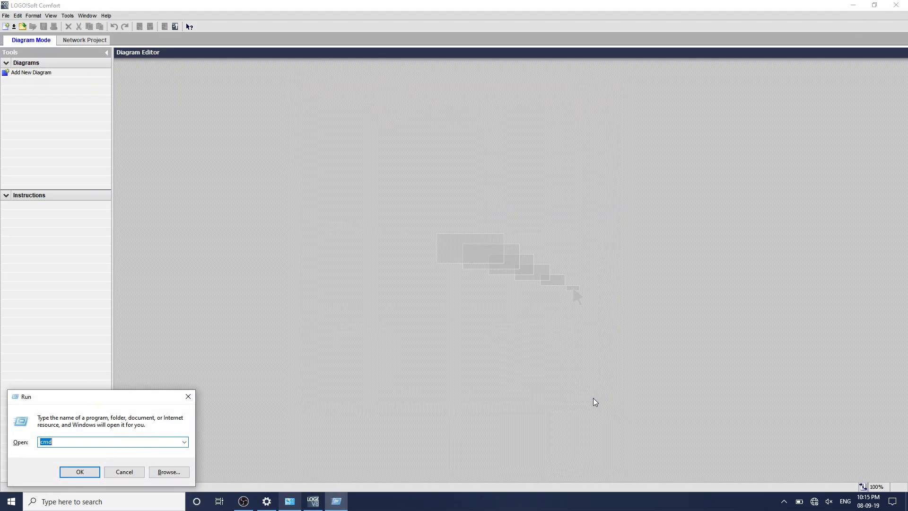
key("Return")
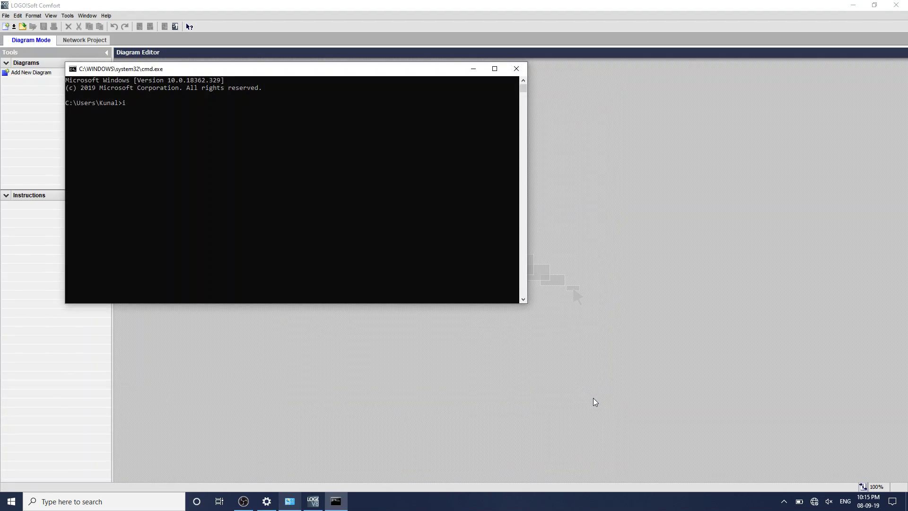
type("ipconfig")
key("Return")
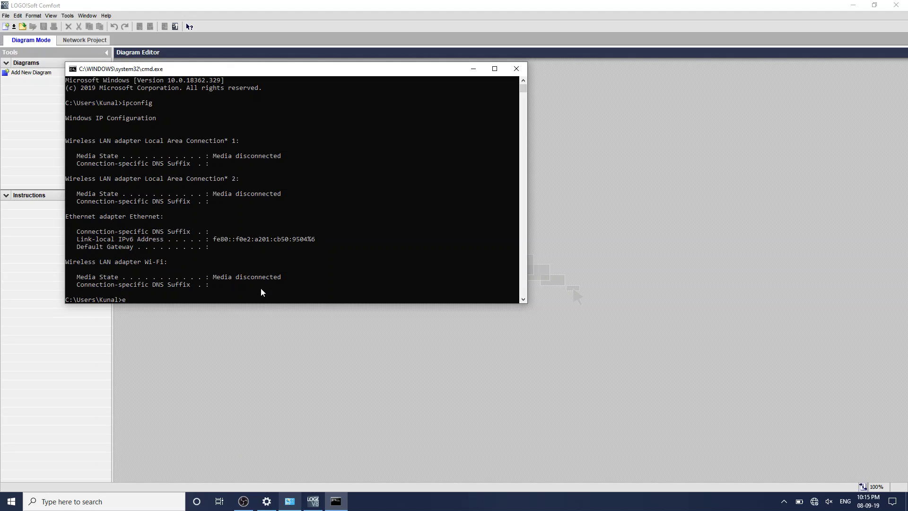
type("xit")
key("Return")
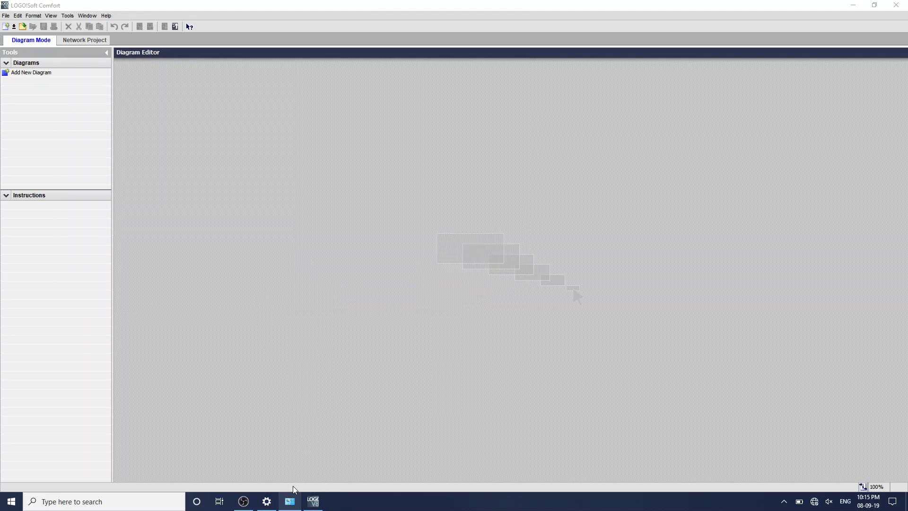
In the Ethernet adapter's Internet Protocol Version 4 properties, assign the static IP address 192.168.000.100 with subnet mask 255.255.255.0.
mouse_move(313, 500)
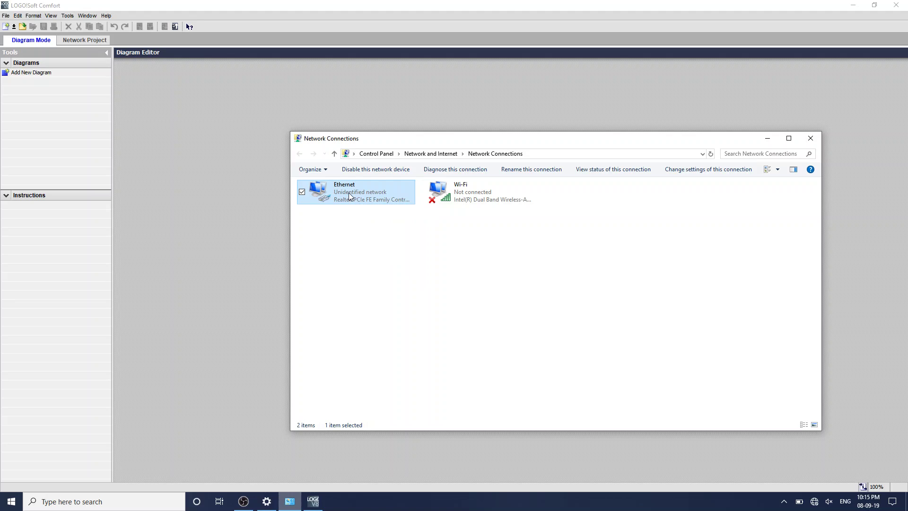
right_click(348, 192)
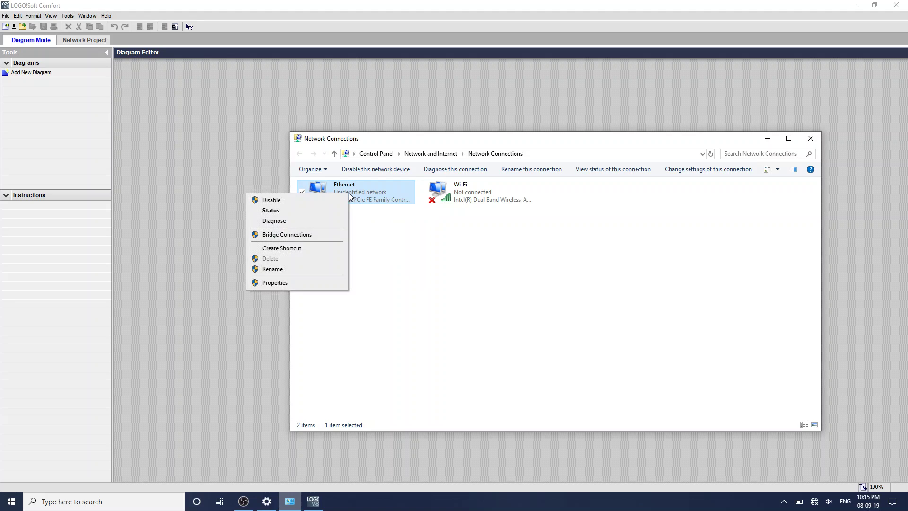
left_click(312, 282)
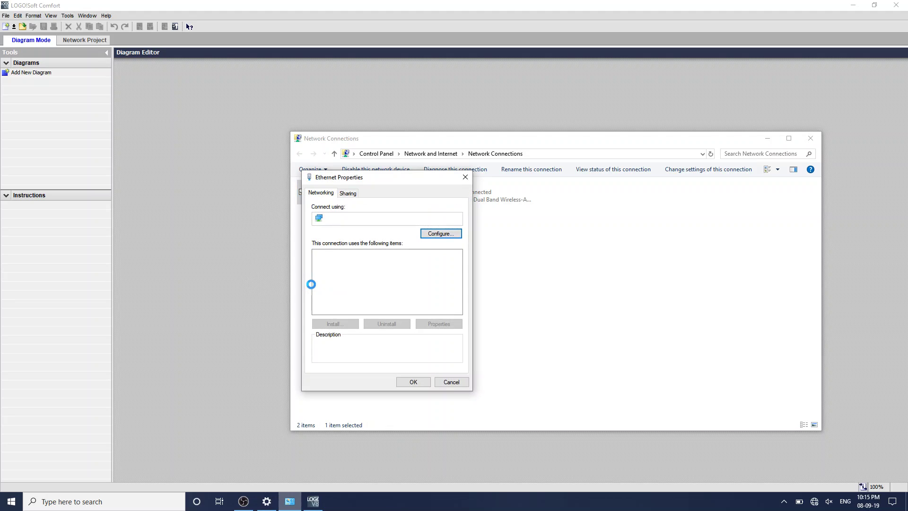
left_click(383, 278)
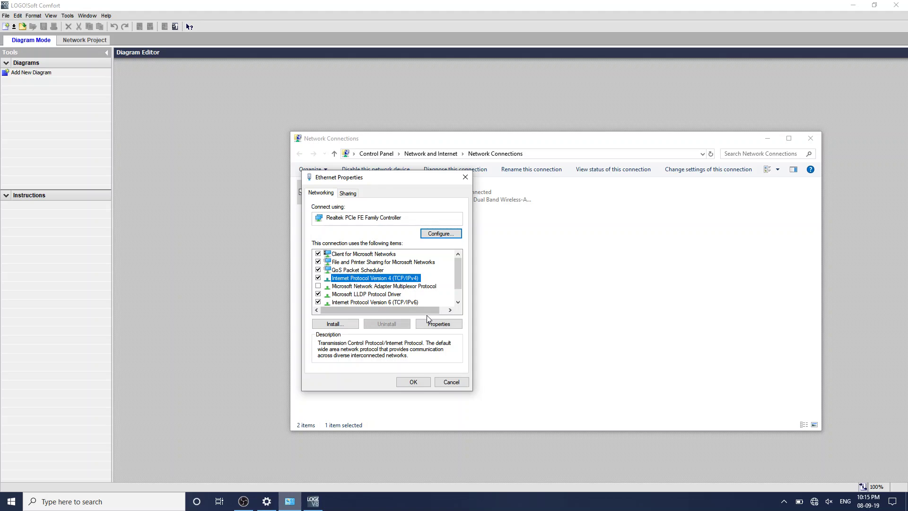
left_click(430, 327)
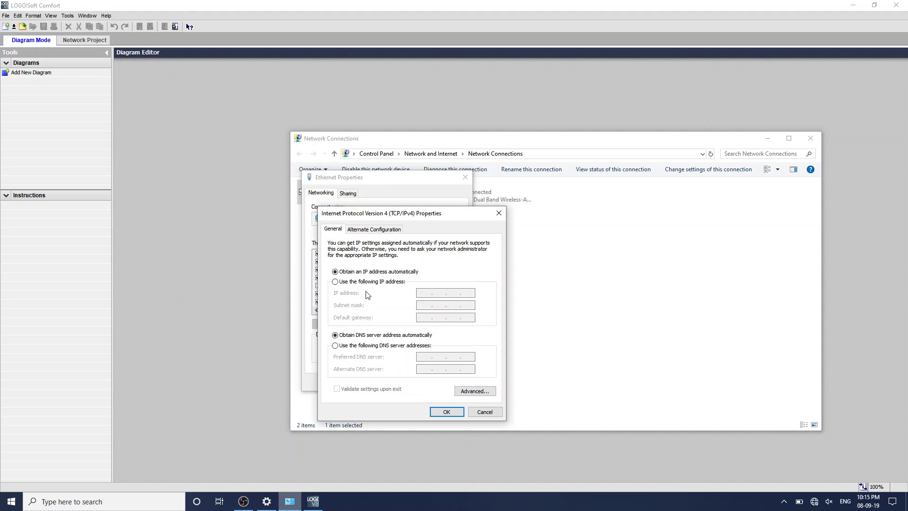
left_click(335, 282)
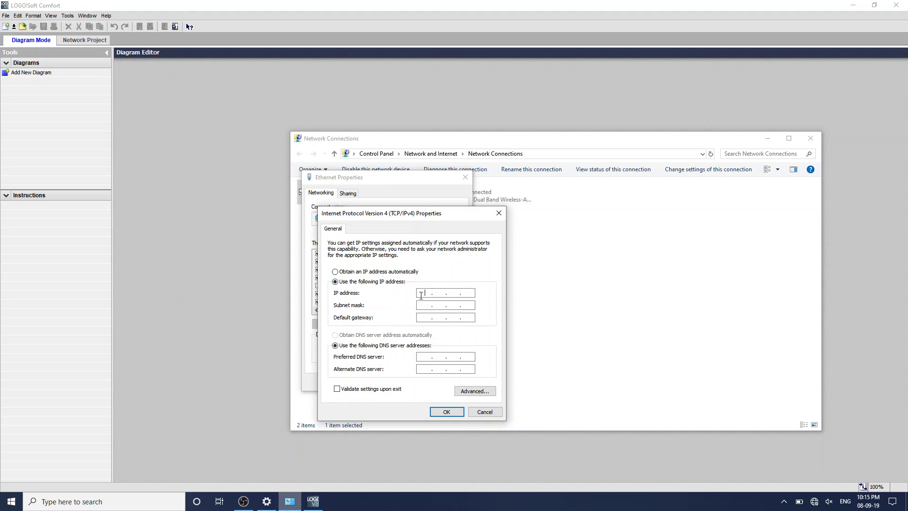
type("192 . 168 . 000 . 100")
left_click(424, 306)
Set the default gateway to 192.168.000.000, apply the Ethernet adapter settings, and minimise Network Connections.
left_click(423, 317)
type("192 . 168")
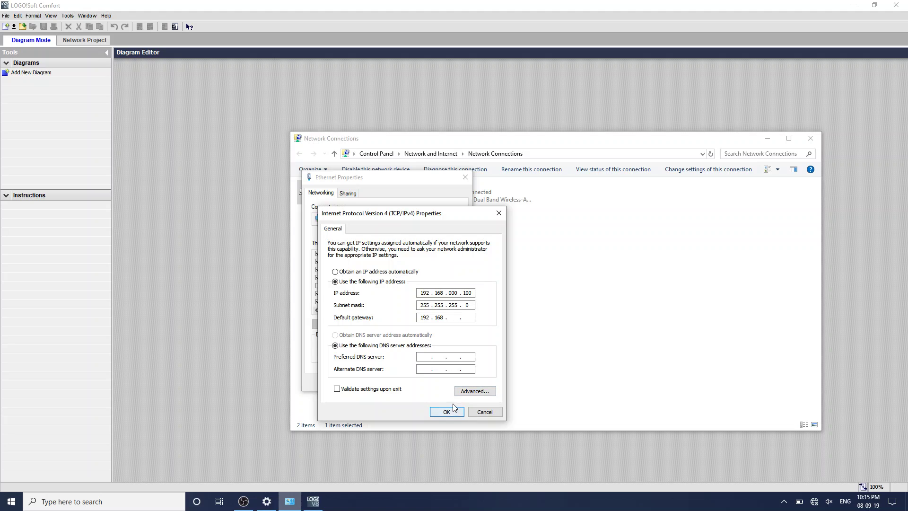
type("000 . 000")
left_click(447, 411)
left_click(420, 383)
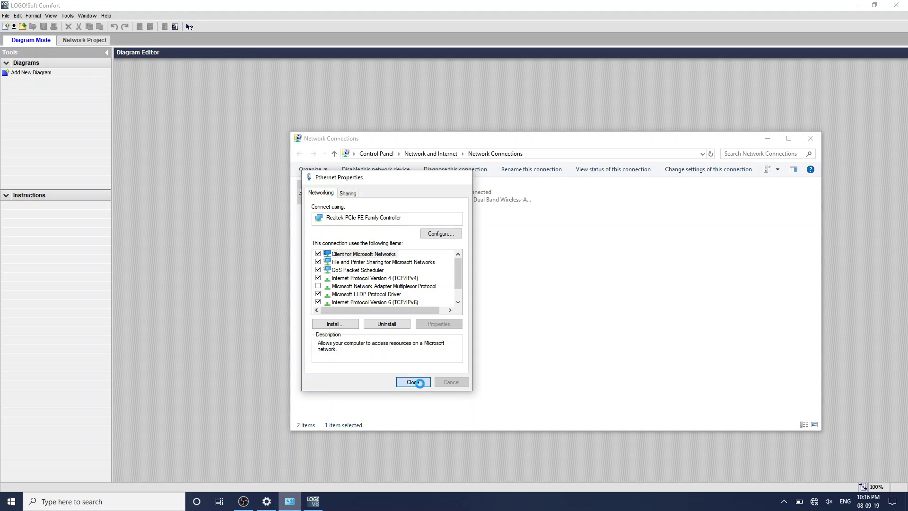
left_click(767, 139)
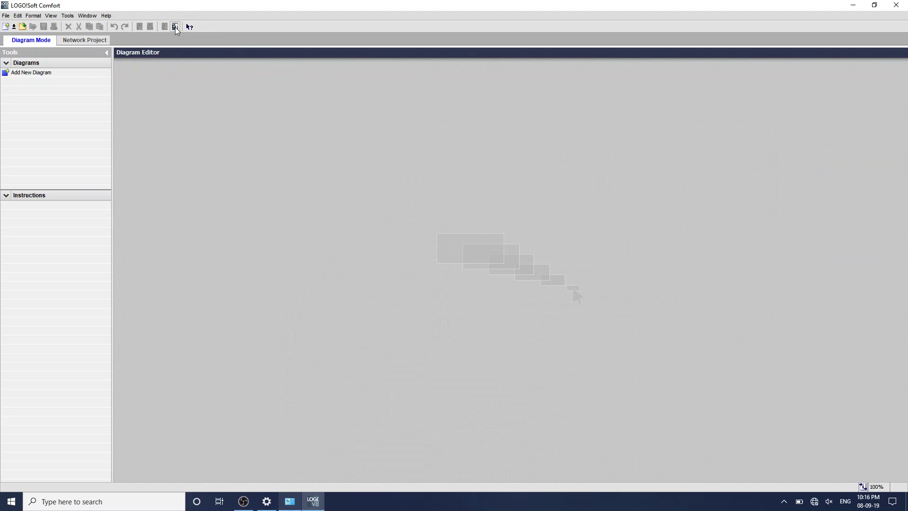
Start a LOGO! -> PC transfer, refresh the accessible devices, test the connection to the LOGO! at 192.168.0.3, and cancel the transfer.
left_click(176, 27)
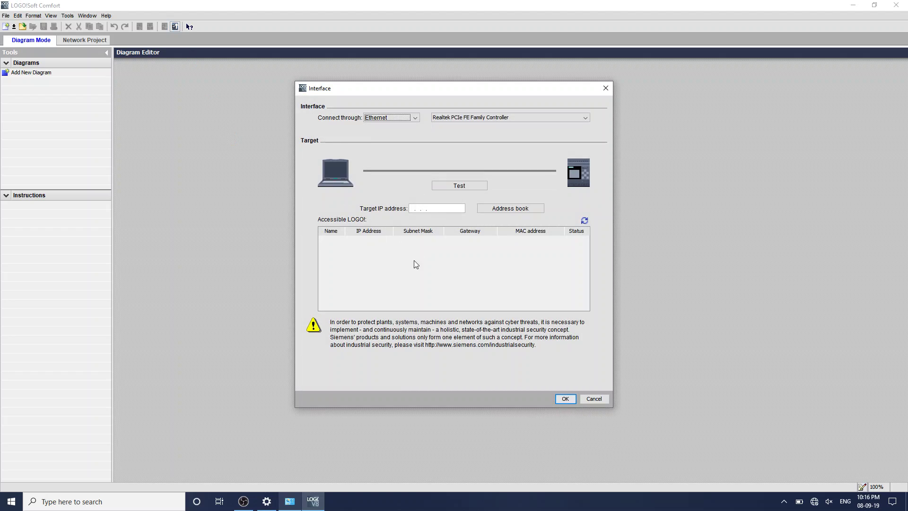
left_click(586, 222)
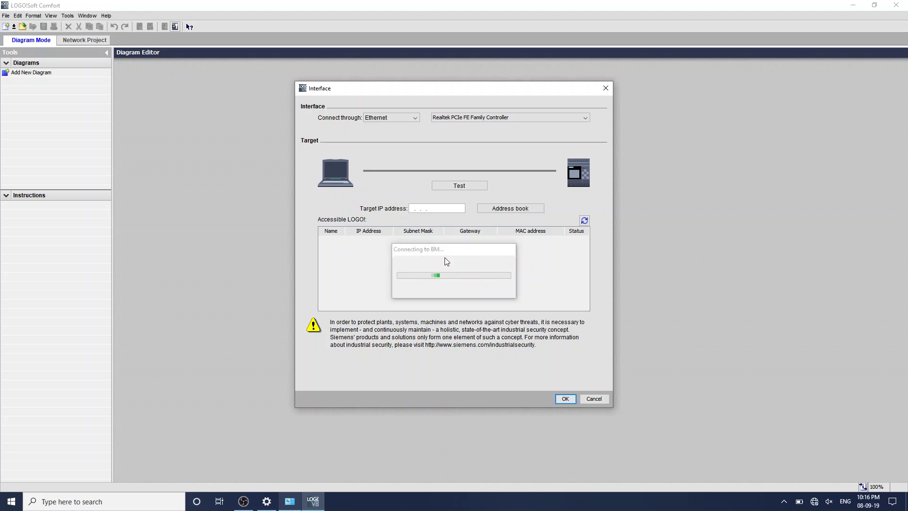
left_click(429, 240)
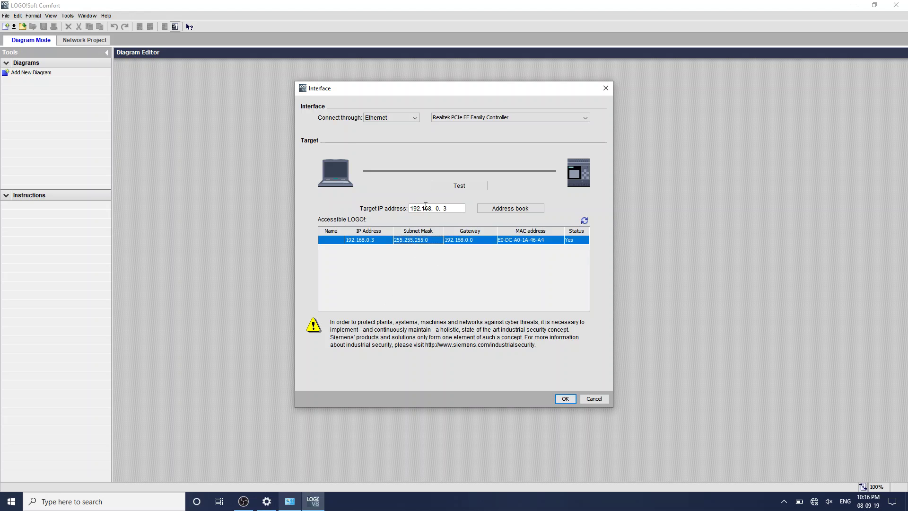
left_click(451, 187)
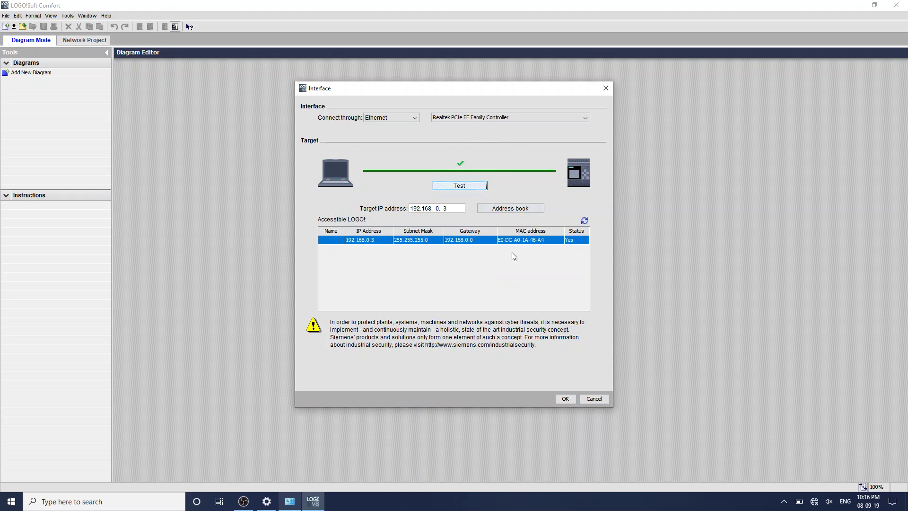
left_click(594, 400)
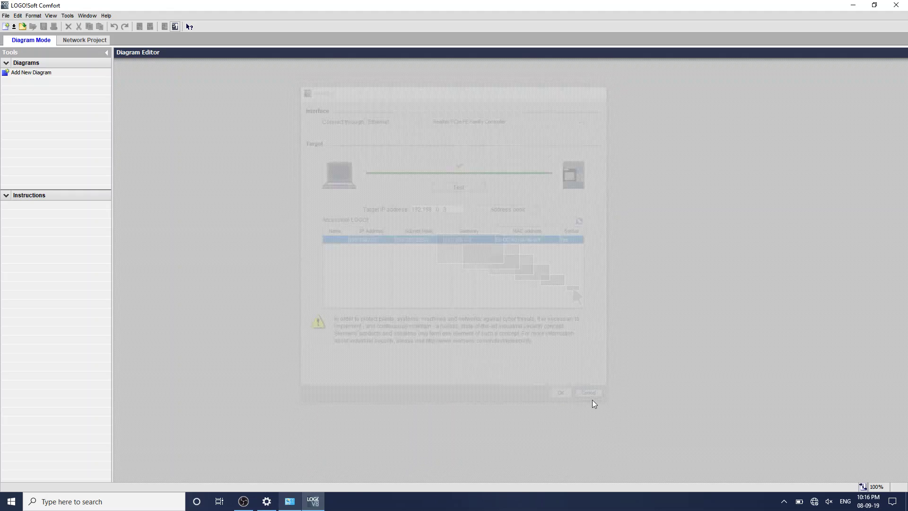
Close LOGO!Soft Comfort, the Network Connections window and the Settings window.
left_click(897, 6)
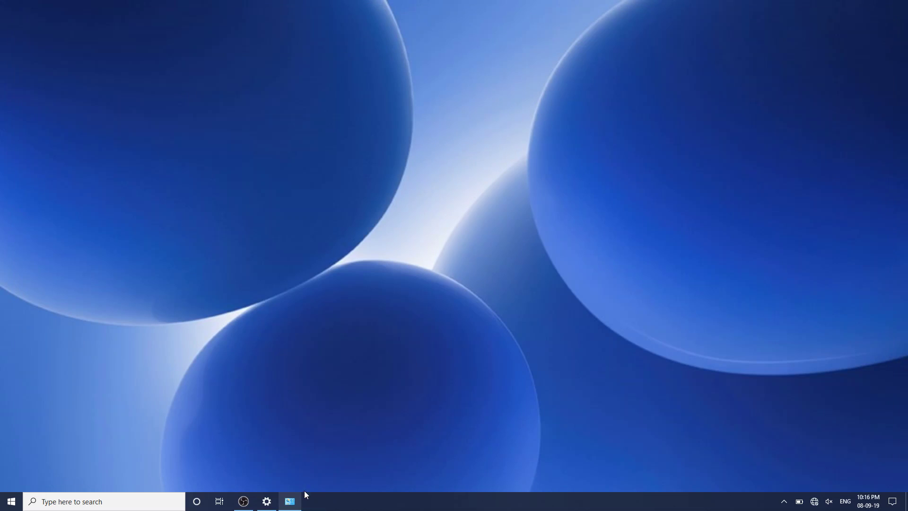
left_click(290, 501)
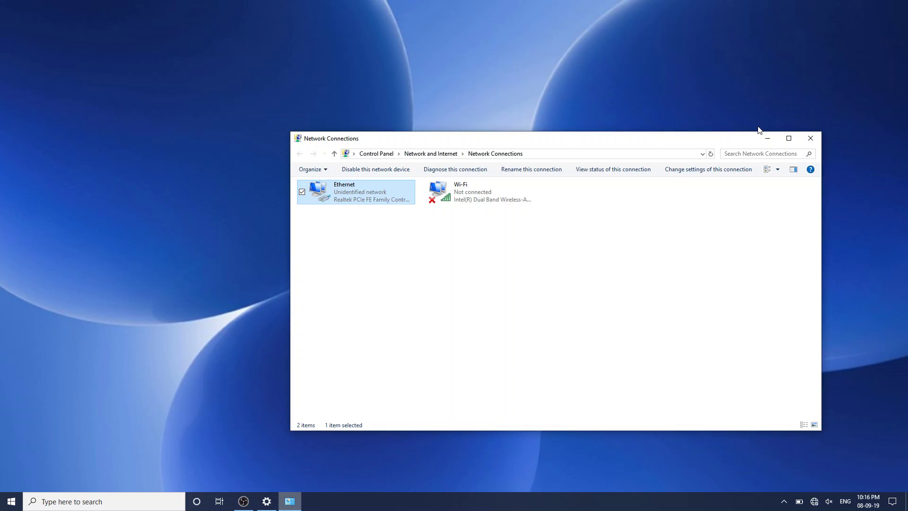
left_click(814, 141)
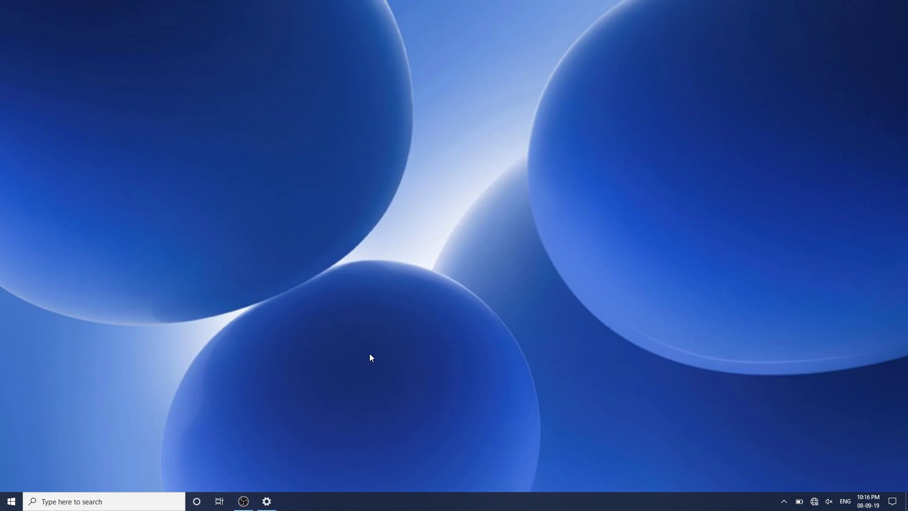
left_click(267, 501)
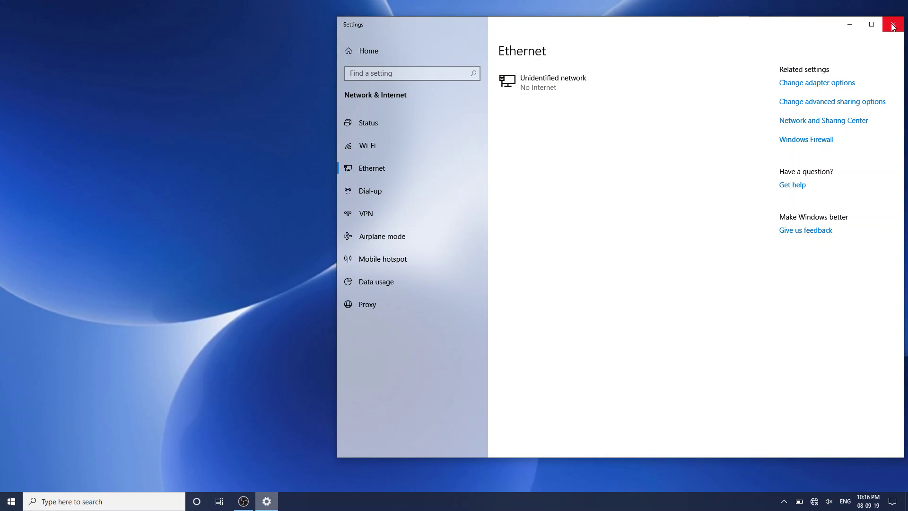